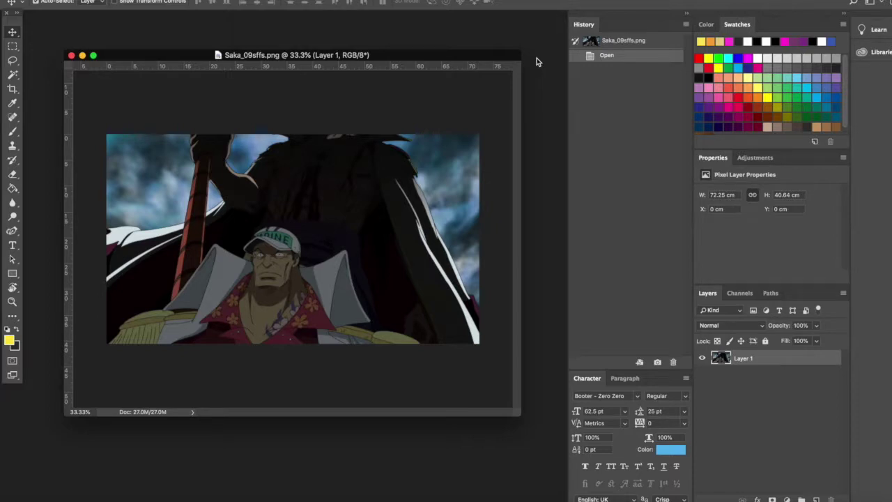
# - Examine the character's edges and the dark figure behind him in Saka_09sffs.png up close
pyautogui.press('super+equal')
pyautogui.press('super+equal')
pyautogui.press('super+equal')
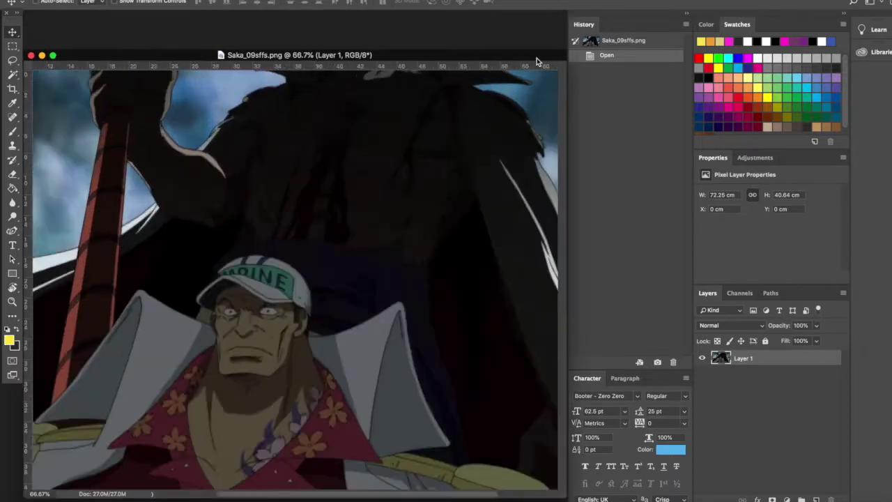
pyautogui.scroll(-3, 313, 224)
pyautogui.hscroll(-2, 313, 224)
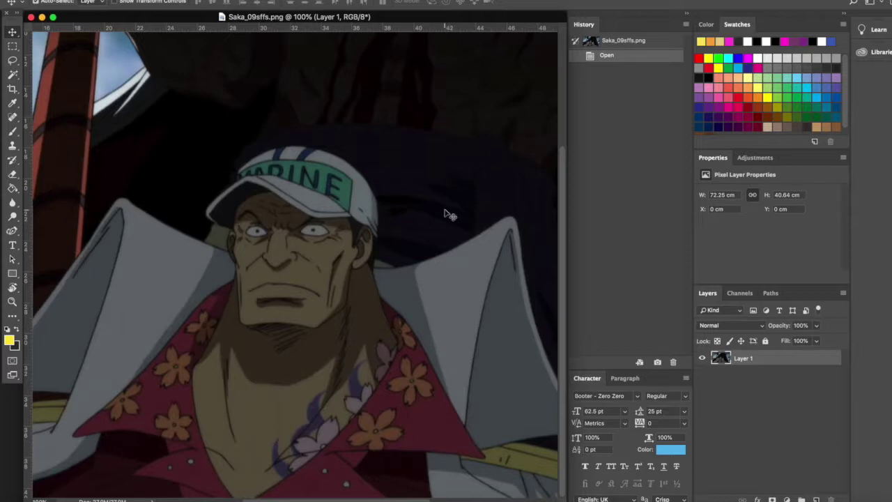
pyautogui.scroll(5, 448, 209)
pyautogui.hscroll(4, 449, 209)
pyautogui.hscroll(3, 448, 215)
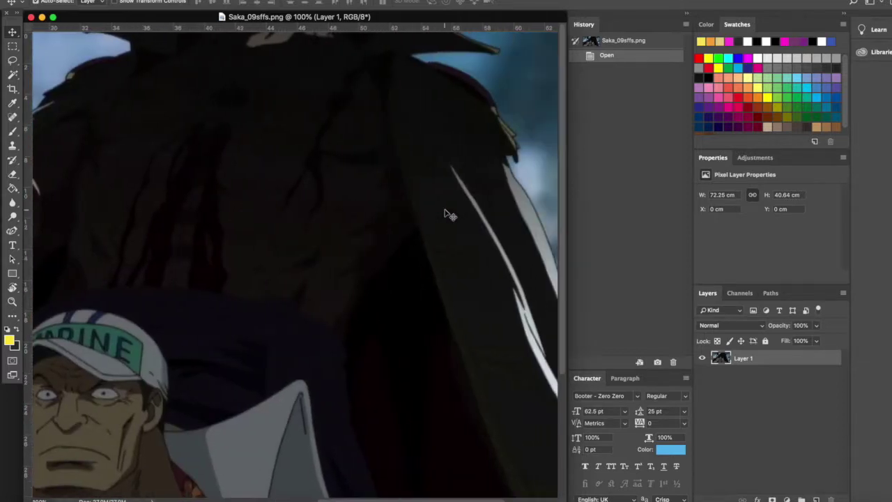
pyautogui.hscroll(-4, 448, 215)
pyautogui.scroll(-3, 450, 216)
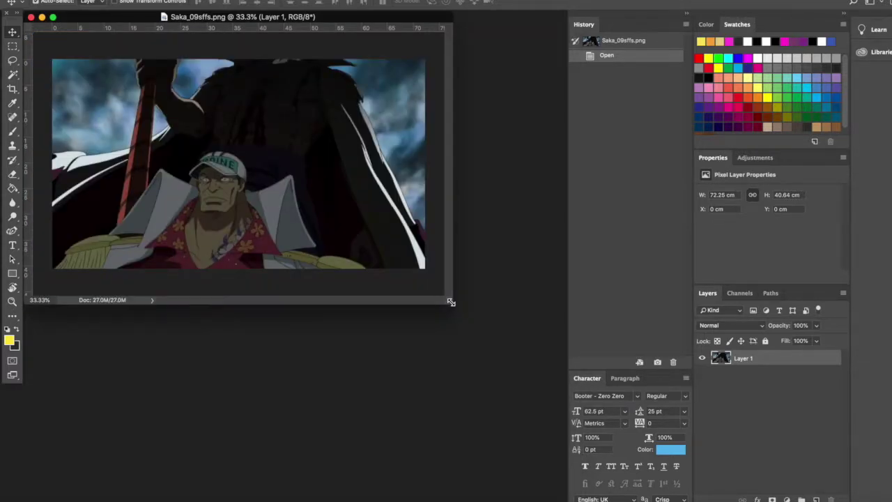
# - Clear the dark figure behind the character, the dark cape area and the staff's dark parts using Magic Wand selections
pyautogui.press('w')
pyautogui.click(312, 214)
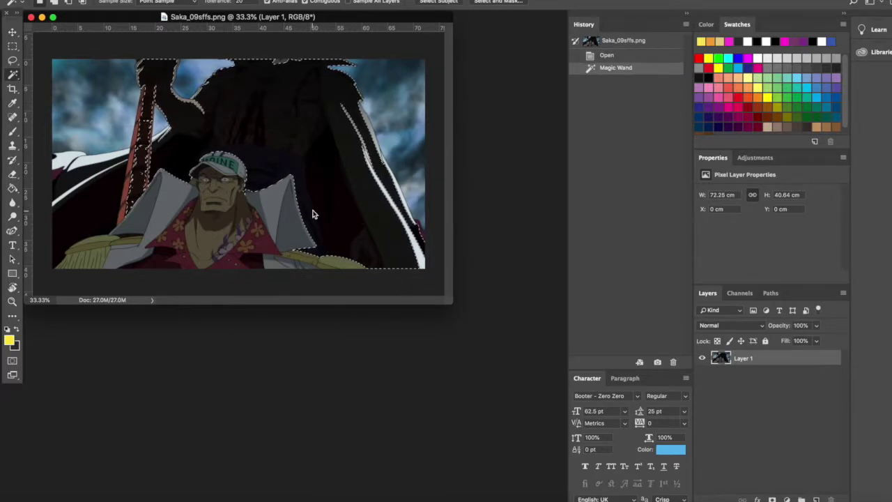
pyautogui.press('Delete')
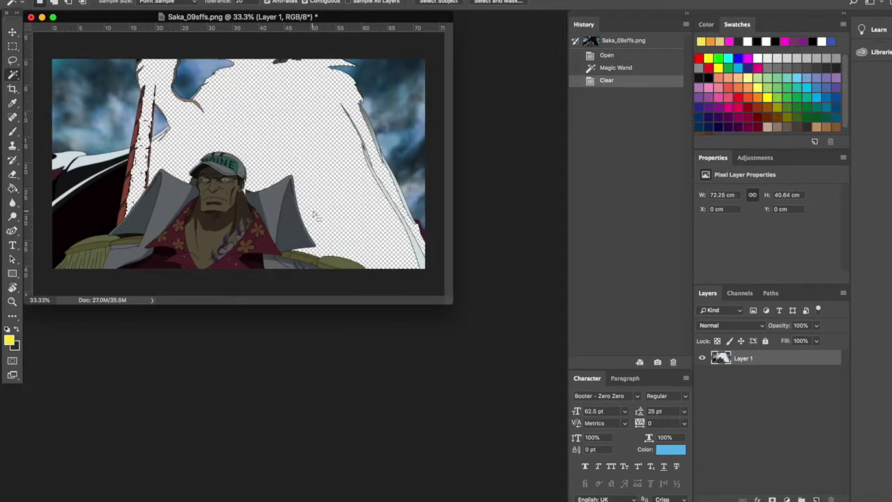
pyautogui.click(96, 199)
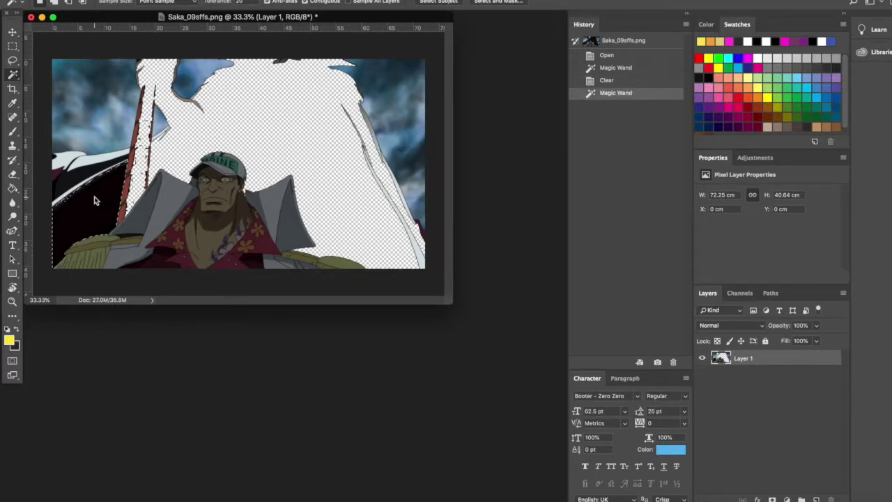
pyautogui.press('Delete')
pyautogui.click(124, 209)
pyautogui.press('Delete')
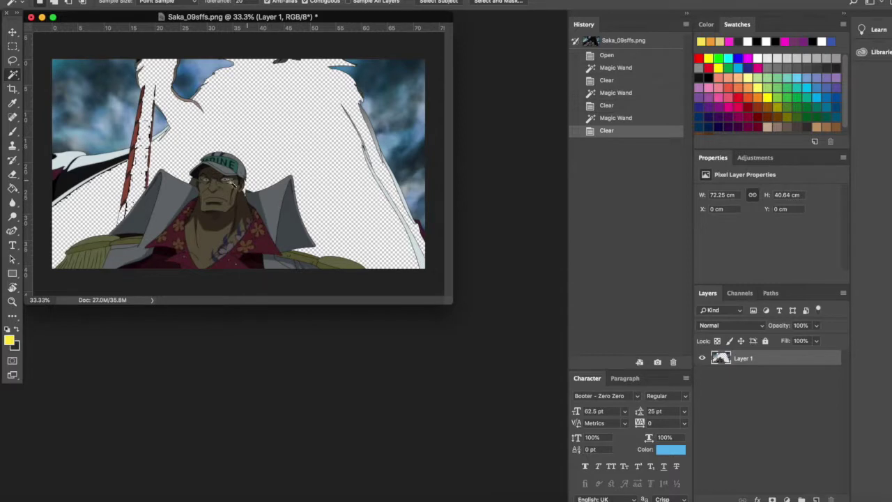
# - Try clearing the dark outline beside the face and along the coat, revert that clear and deselect
pyautogui.click(194, 184)
pyautogui.press('Delete')
pyautogui.press('super+z')
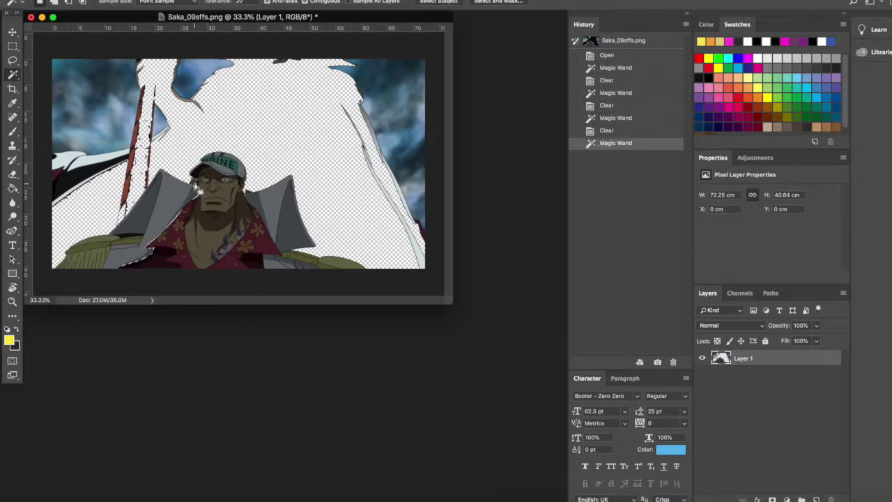
pyautogui.press('Delete')
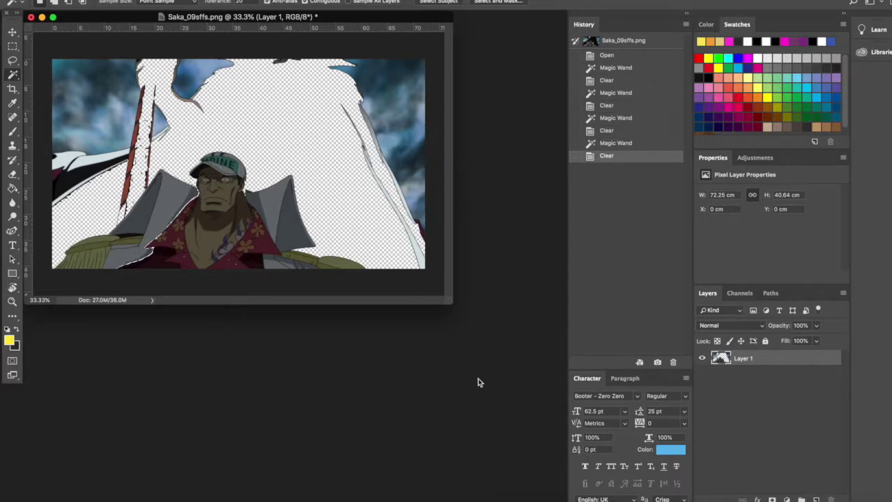
pyautogui.press('super+d')
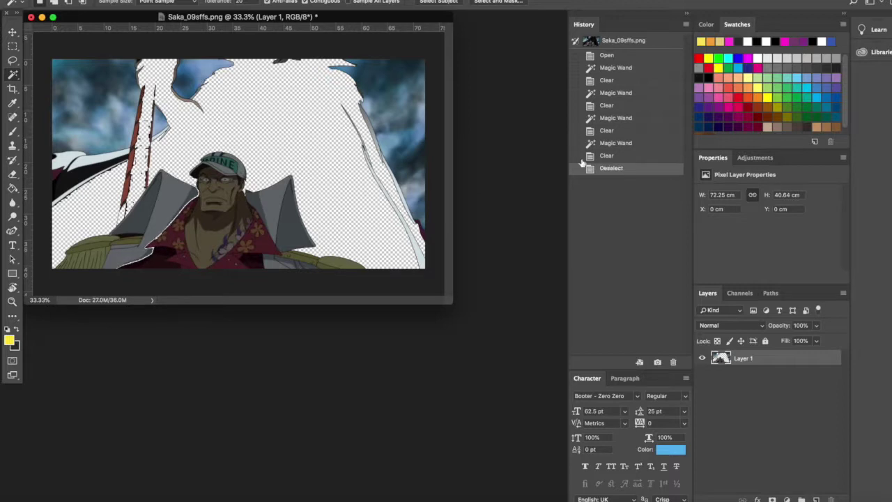
pyautogui.click(617, 144)
pyautogui.press('super+d')
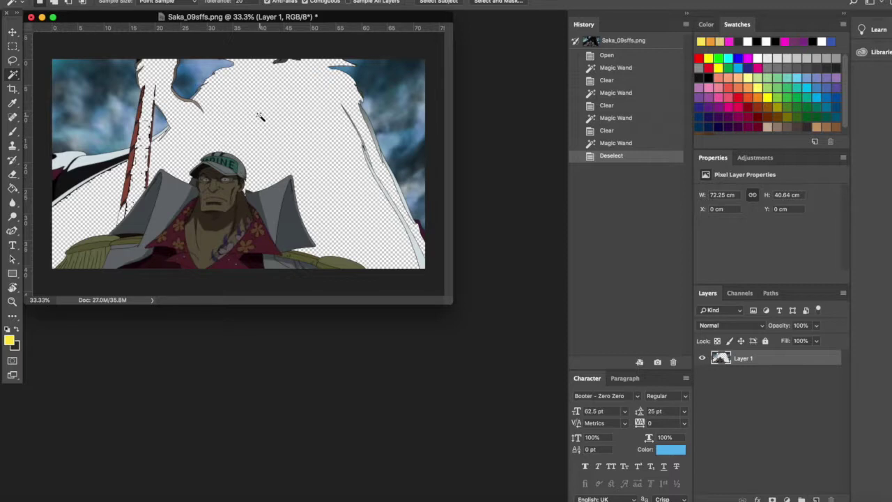
# - Clear the leftover background above and around the character with rectangular marquee selections, and deselect
pyautogui.moveTo(452, 301); pyautogui.dragTo(506, 392)
pyautogui.press('m')
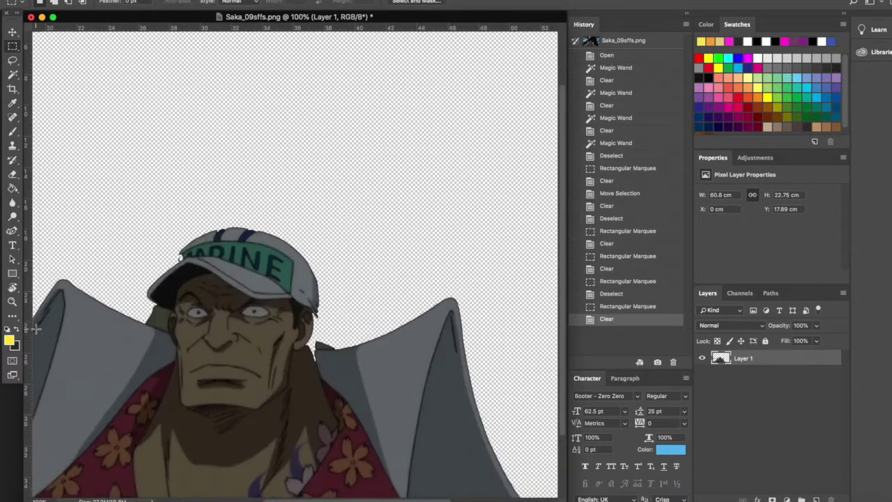
pyautogui.scroll(-5, 286, 219)
pyautogui.hscroll(-5, 285, 219)
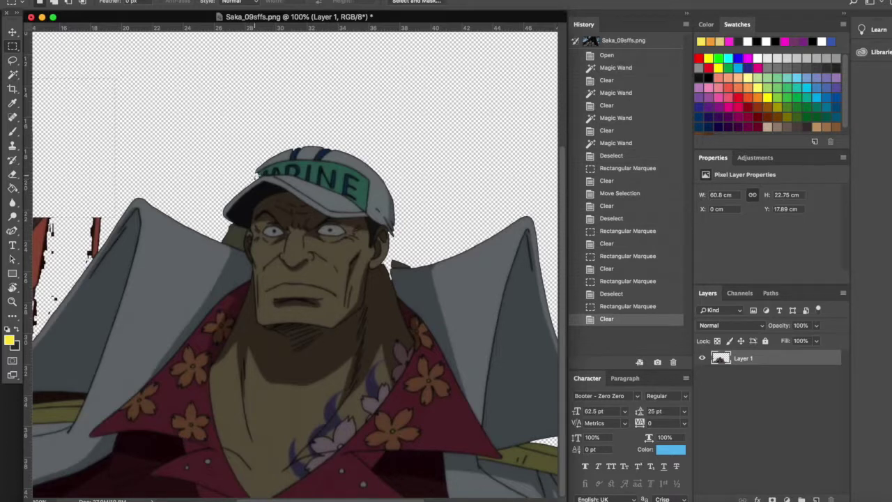
pyautogui.press('super+d')
# - Erase the remaining staff, cape and background scraps around the character's collar and shoulder
pyautogui.hscroll(-10, 216, 285)
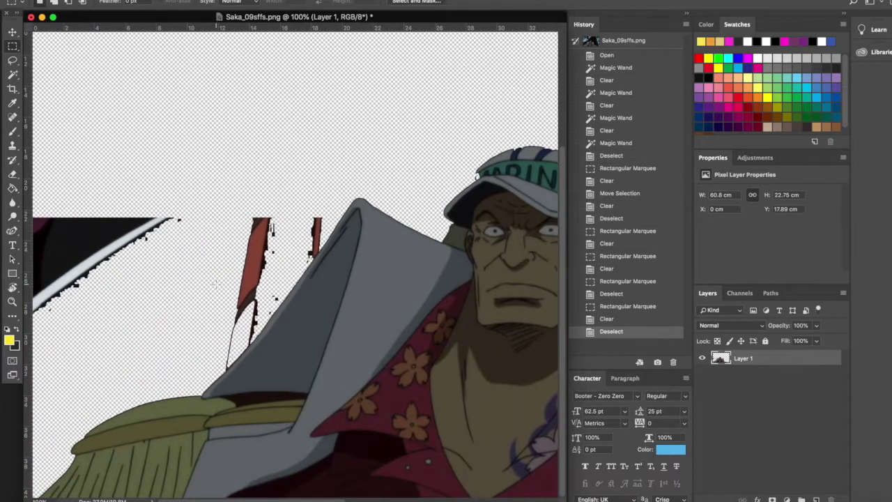
pyautogui.press('e')
pyautogui.moveTo(262, 213)
pyautogui.mouseDown()
pyautogui.moveTo(259, 247)
pyautogui.moveTo(230, 296)
pyautogui.moveTo(272, 222)
pyautogui.mouseUp()
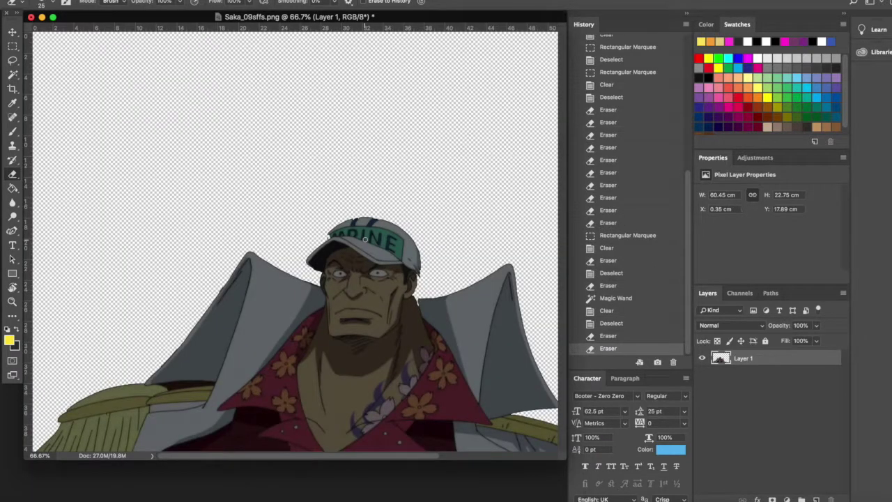
pyautogui.press('super+minus')
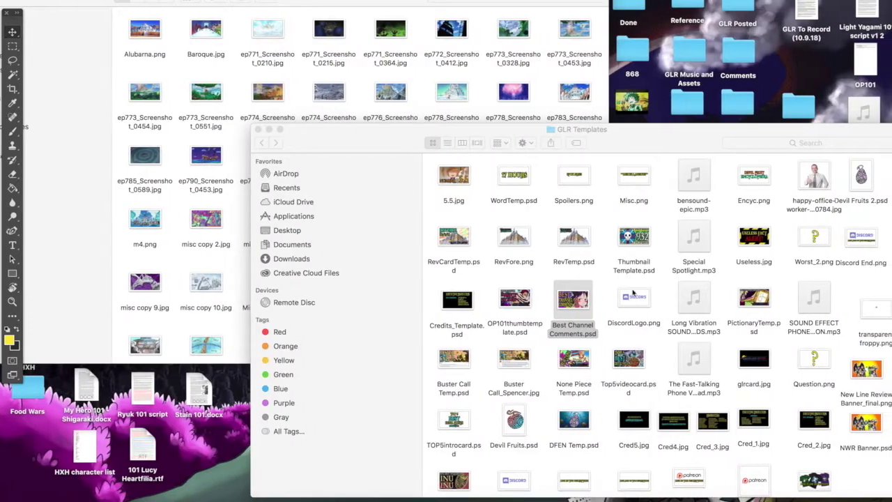
# - Open Best Channel Comments.psd from the GLR Templates folder and float it in its own enlarged window
pyautogui.doubleClick(573, 304)
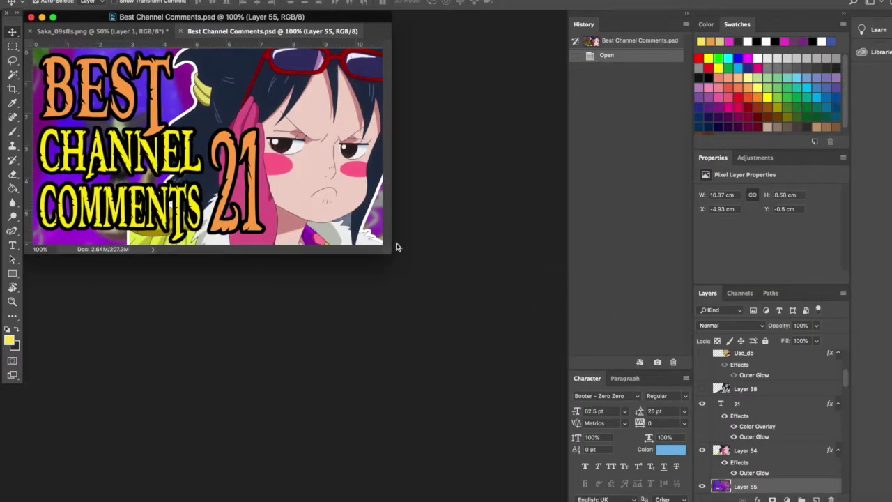
pyautogui.moveTo(393, 250); pyautogui.dragTo(499, 363)
pyautogui.moveTo(243, 30); pyautogui.dragTo(177, 128)
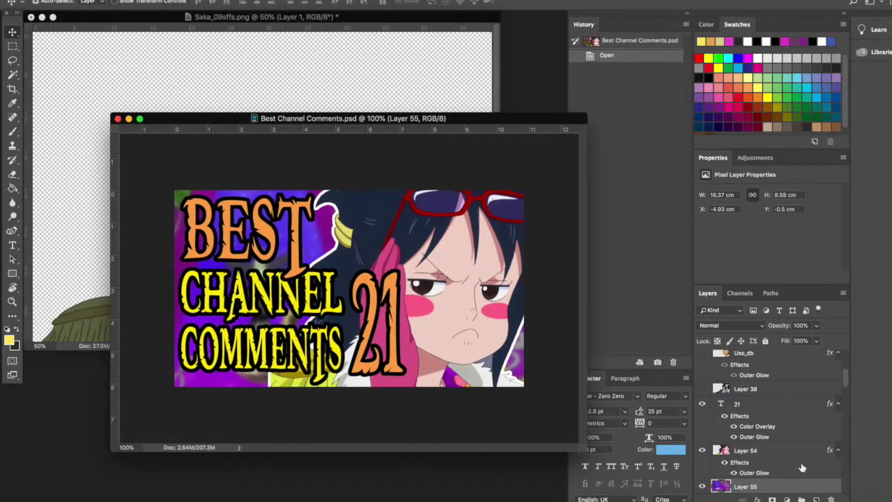
# - Change the thumbnail's number text to 22
pyautogui.click(741, 405)
pyautogui.press('t')
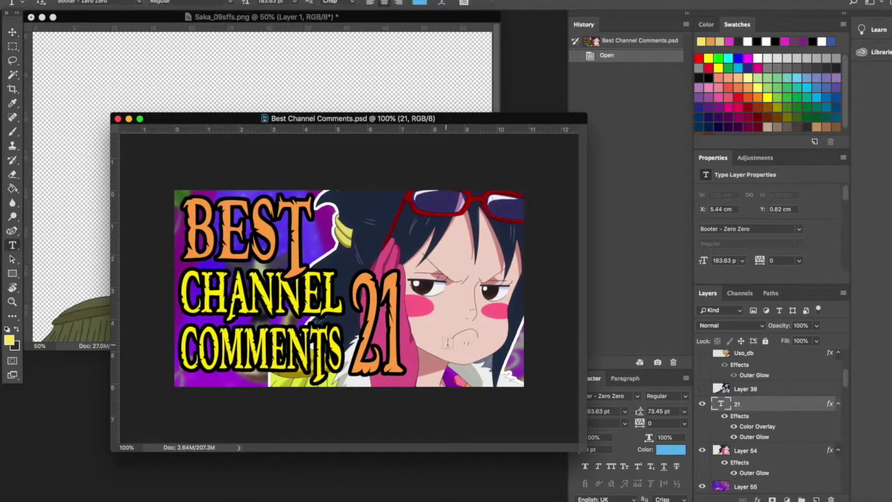
pyautogui.click(396, 324)
pyautogui.press('BackSpace')
pyautogui.write('2')
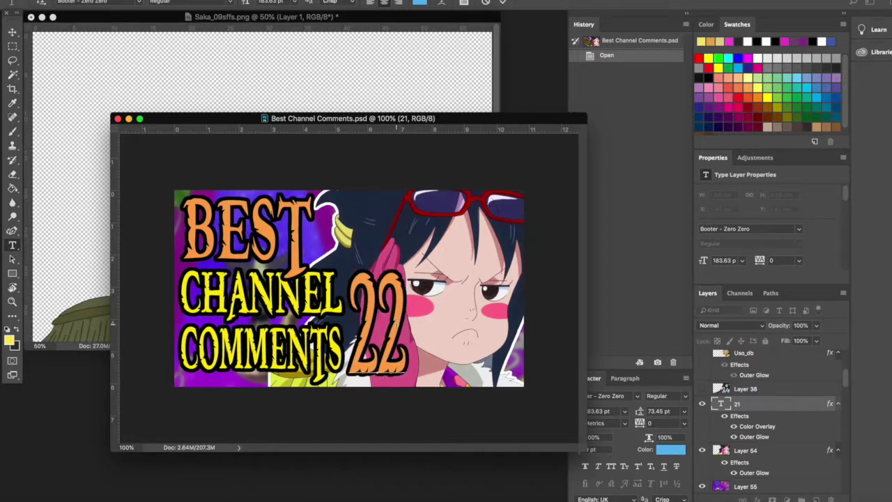
pyautogui.click(12, 32)
# - Hide Layer 54 and Layer 55 in the template, and copy the cut-out character from Saka_09sffs.png into it
pyautogui.click(702, 452)
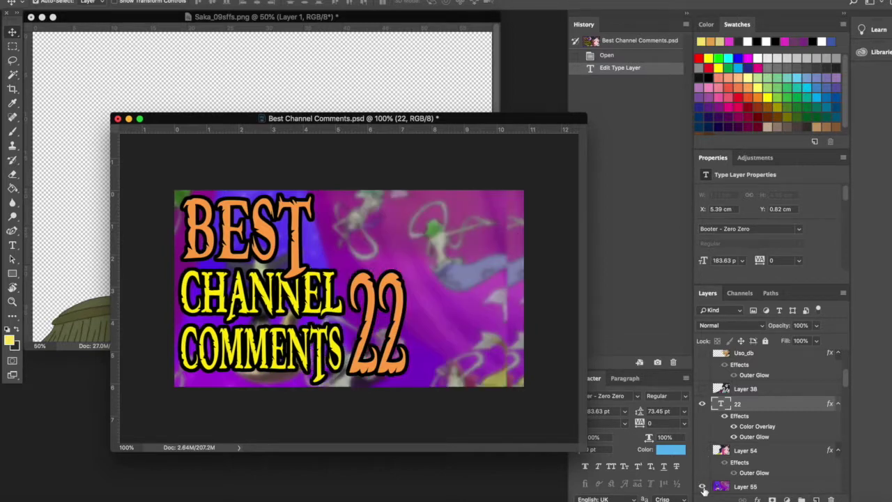
pyautogui.click(702, 486)
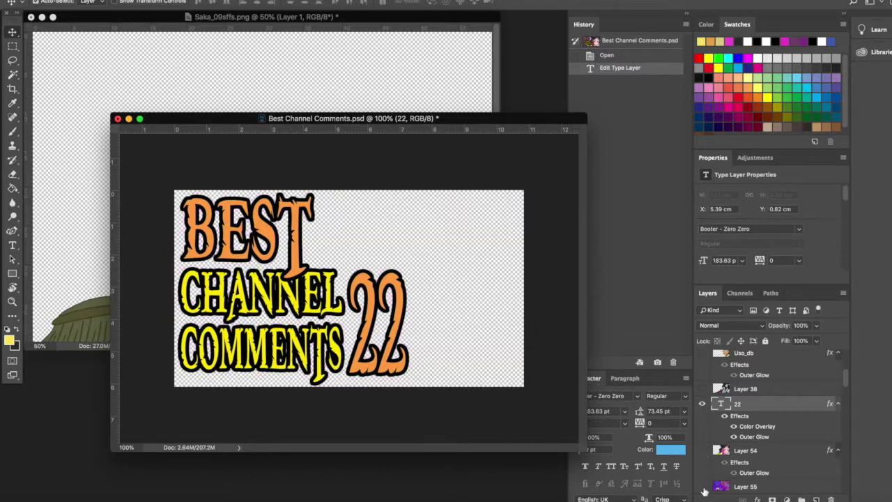
pyautogui.click(254, 72)
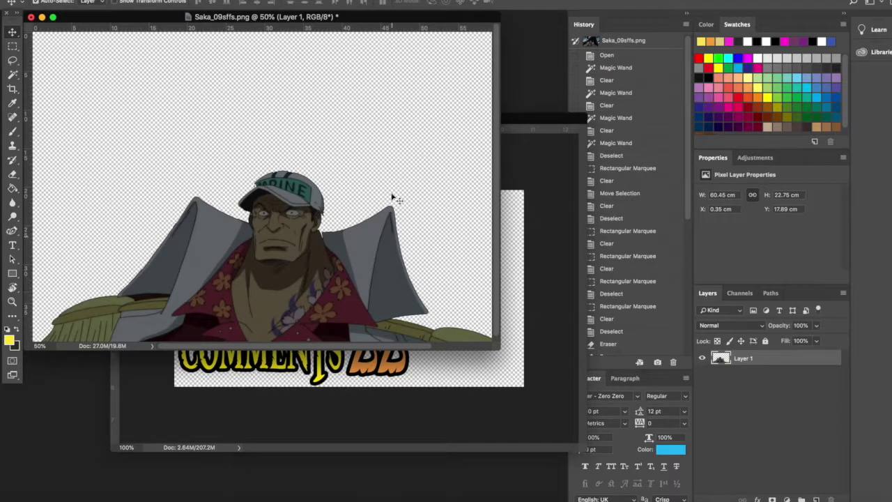
pyautogui.moveTo(360, 17); pyautogui.dragTo(213, 17)
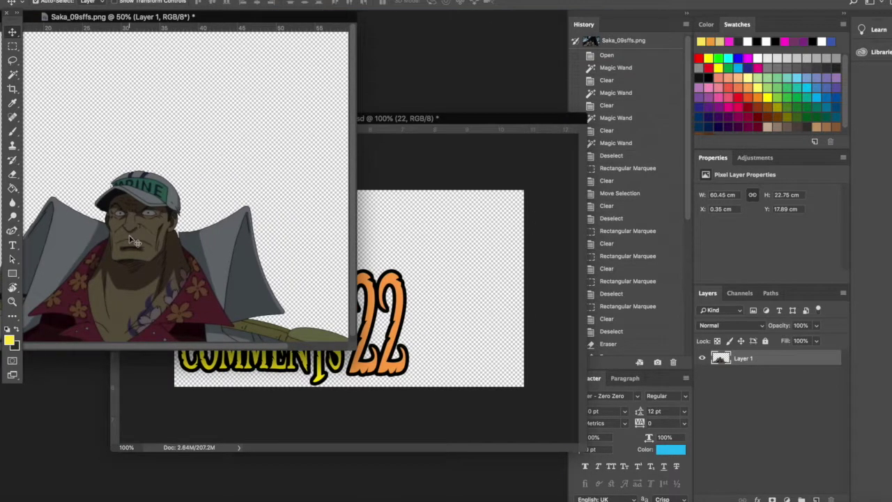
pyautogui.moveTo(136, 242); pyautogui.dragTo(396, 333)
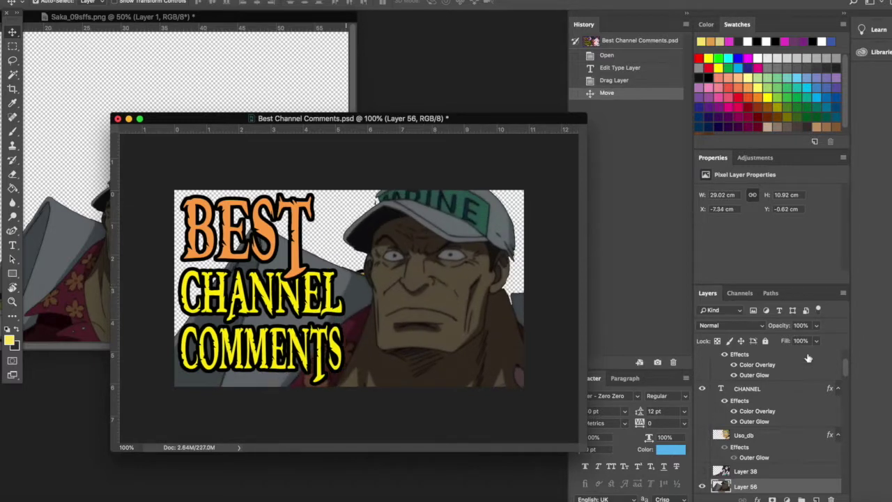
# - Place the character layer directly beneath the 22 text layer and shift the character slightly right on the canvas
pyautogui.scroll(-5, 732, 456)
pyautogui.moveTo(752, 411); pyautogui.dragTo(753, 447)
pyautogui.moveTo(428, 286); pyautogui.dragTo(455, 286)
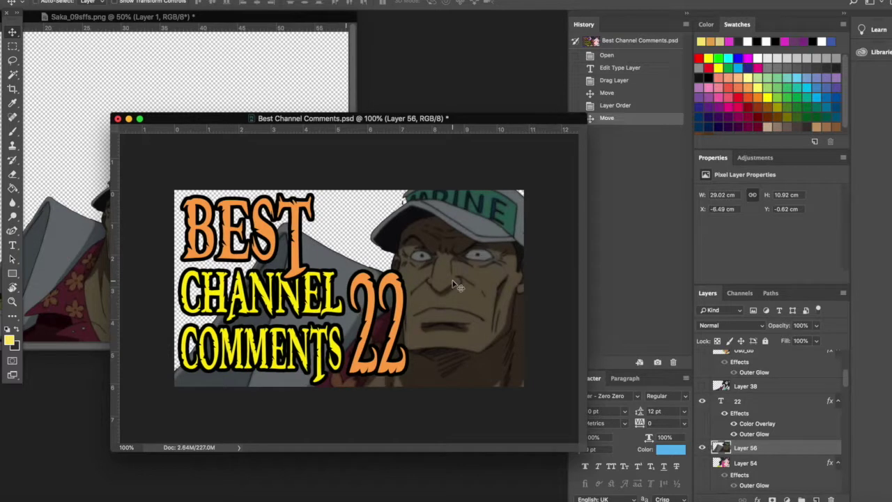
# - Scale the character layer to about 68% and reposition it so the face sits to the right of the 22
pyautogui.hotkey('ctrl', 't')
pyautogui.moveTo(181, 136); pyautogui.dragTo(356, 233)
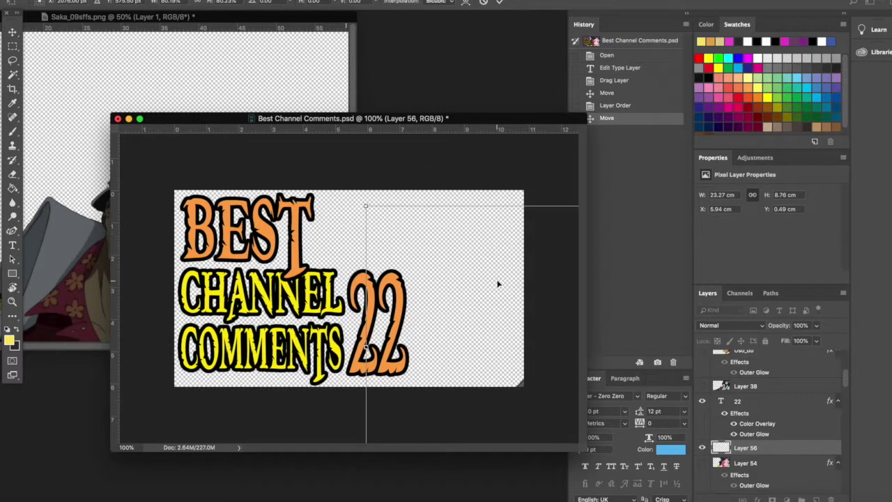
pyautogui.moveTo(498, 283); pyautogui.dragTo(180, 259)
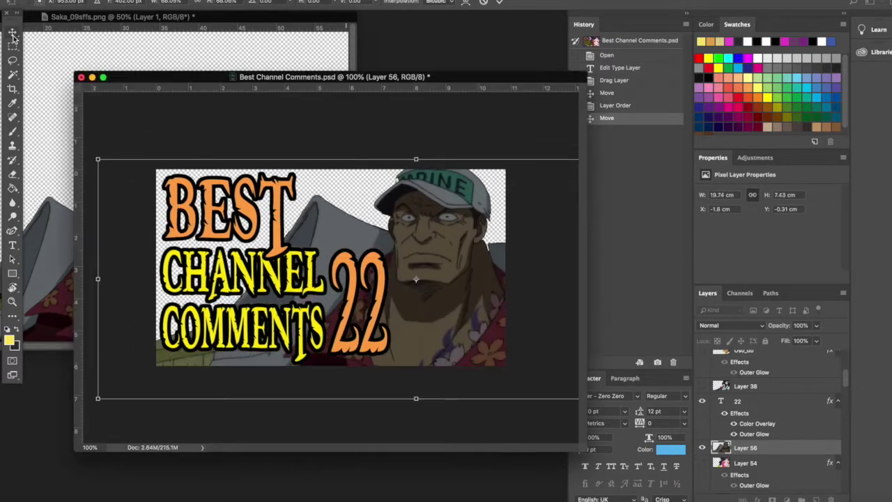
pyautogui.click(13, 35)
pyautogui.press('Return')
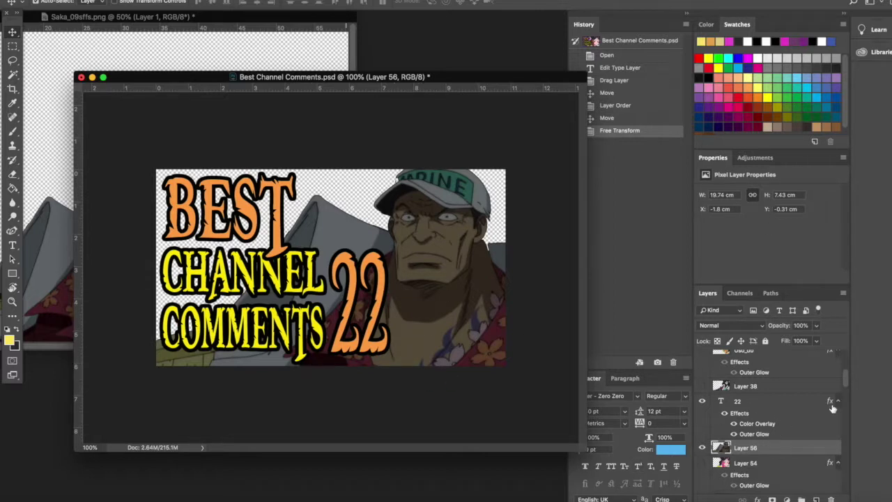
# - Apply Brightness/Contrast to the character layer with brightness about 98 and contrast about 46
pyautogui.rightClick(753, 452)
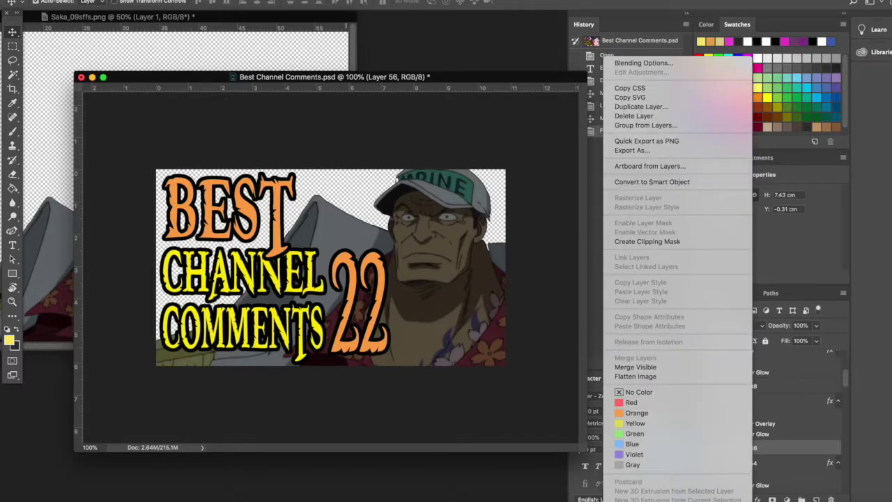
pyautogui.press('Escape')
pyautogui.click(135, 0)
pyautogui.moveTo(155, 1)
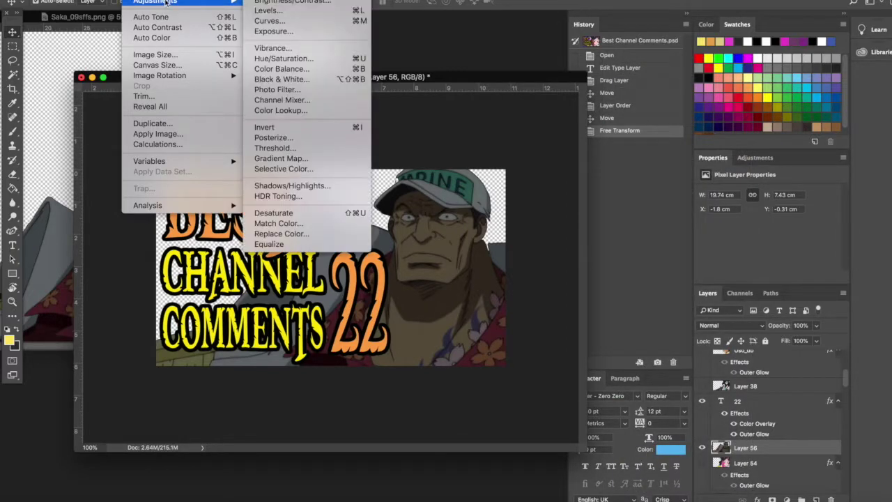
pyautogui.click(277, 3)
pyautogui.moveTo(582, 99); pyautogui.dragTo(619, 101)
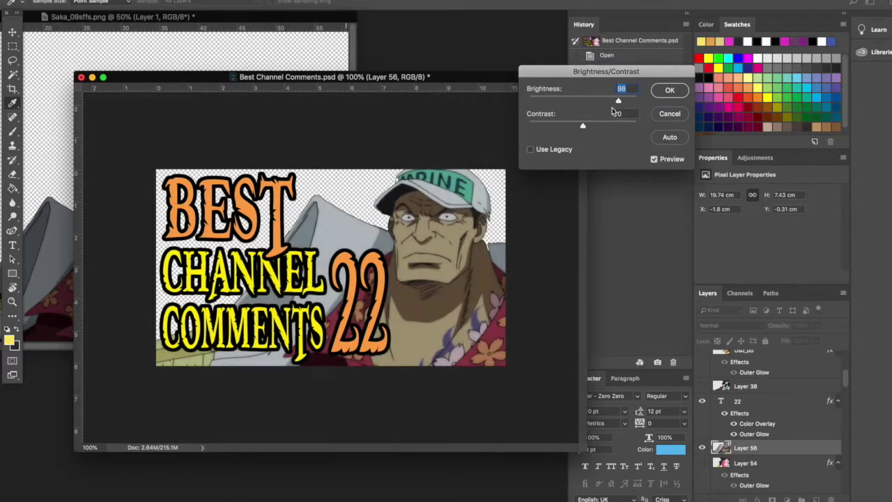
pyautogui.click(603, 126)
pyautogui.click(613, 127)
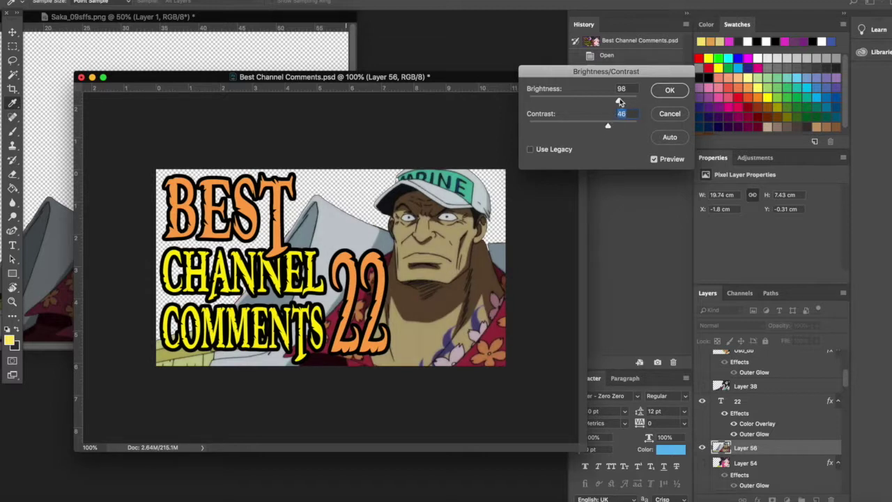
pyautogui.click(620, 101)
pyautogui.click(669, 93)
# - Apply a Vibrance adjustment to the character layer with vibrance about +42 and saturation about +15
pyautogui.click(140, 0)
pyautogui.moveTo(149, 2)
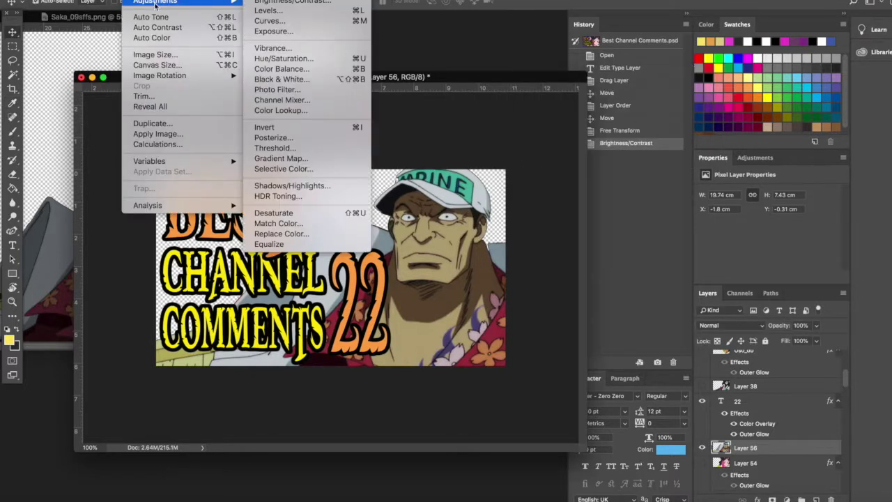
pyautogui.click(268, 49)
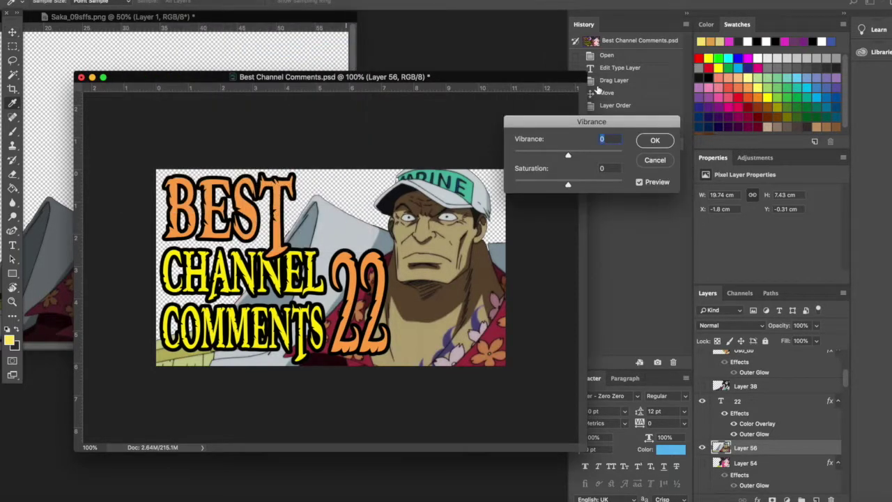
pyautogui.click(591, 154)
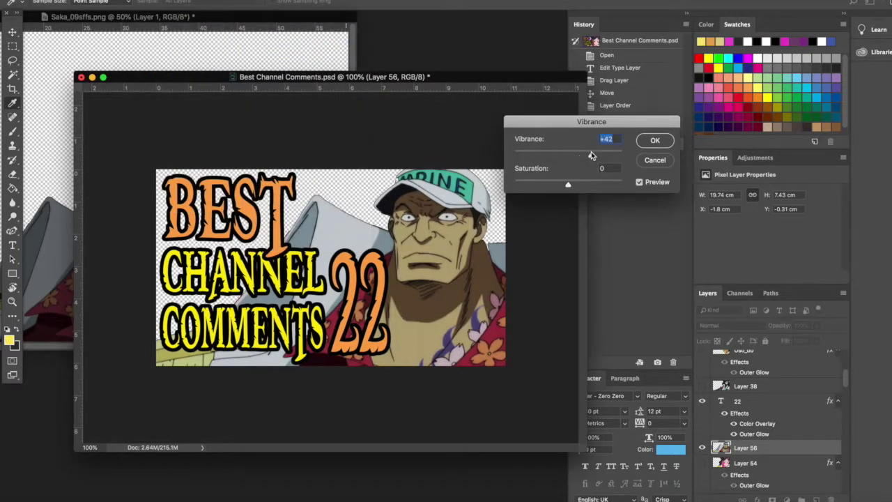
pyautogui.click(577, 184)
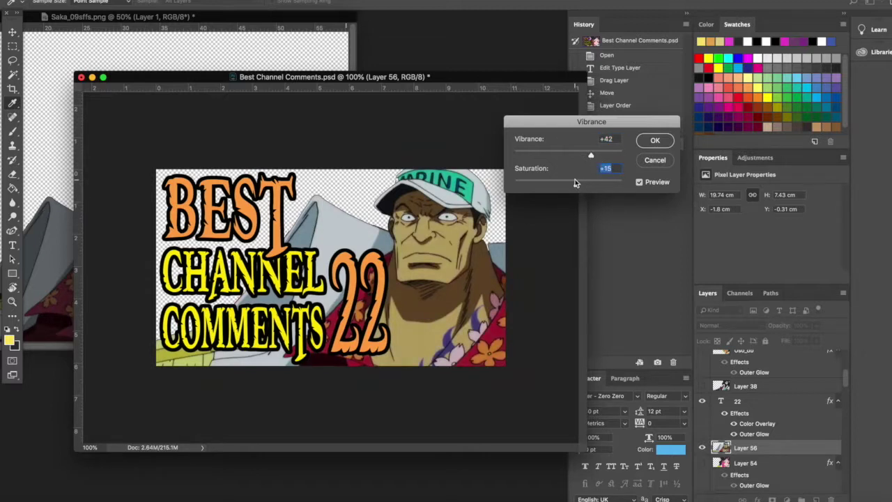
pyautogui.click(592, 156)
pyautogui.click(655, 141)
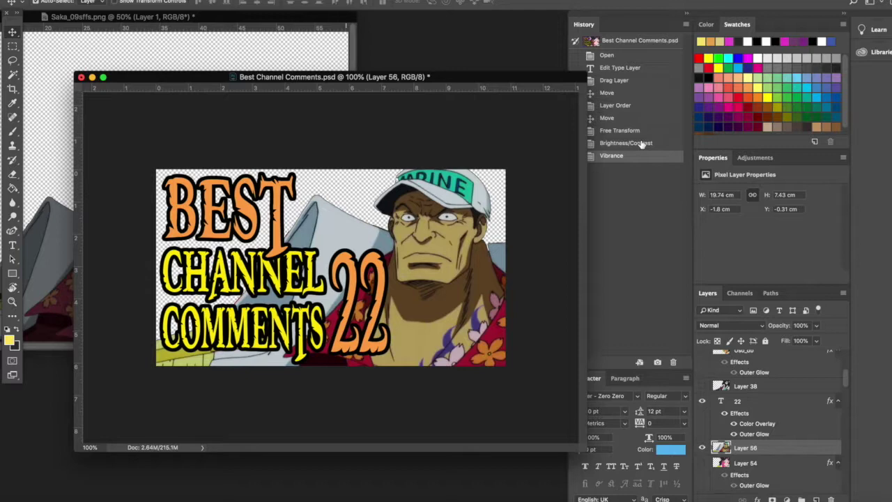
# - Switch to Finder, look through the background images and preview misc copy.jpg as a candidate
pyautogui.hotkey('ctrl', 'Right')
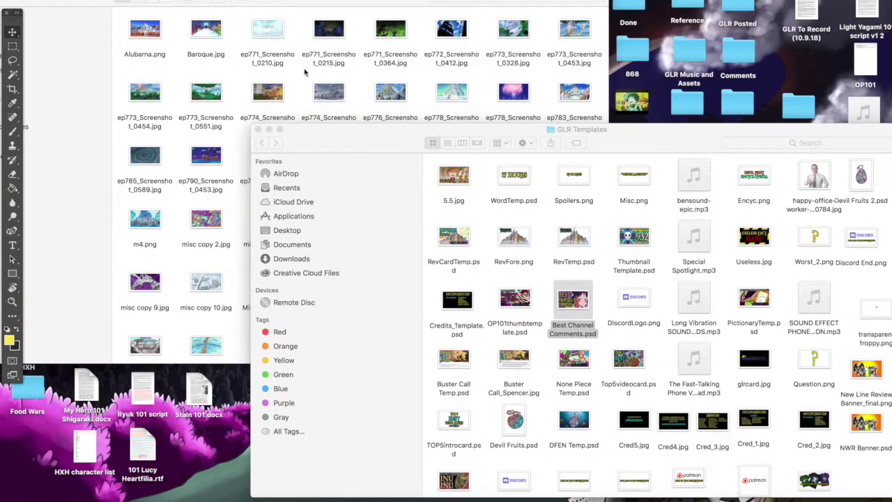
pyautogui.click(299, 63)
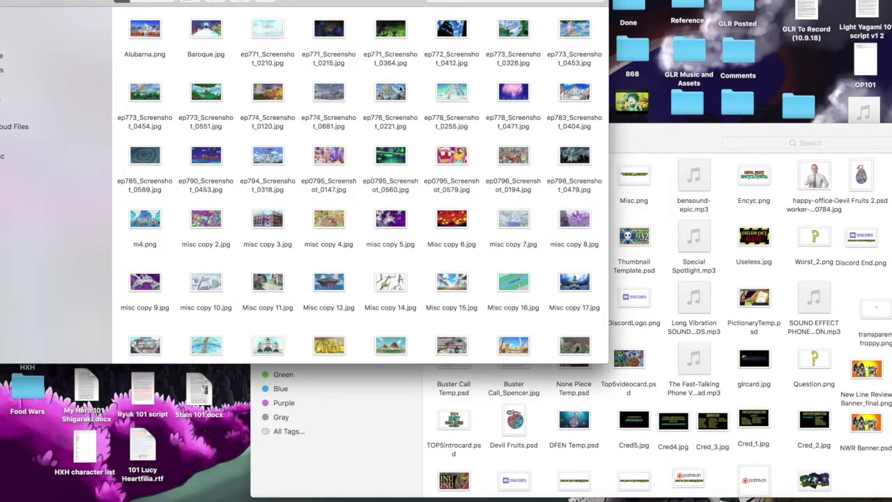
pyautogui.scroll(-10, 401, 87)
pyautogui.scroll(10, 403, 104)
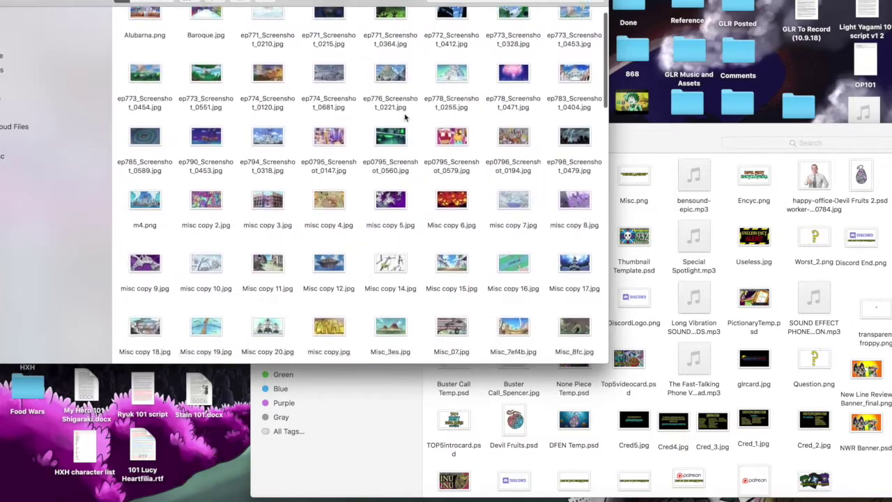
pyautogui.scroll(-4, 405, 126)
pyautogui.click(331, 206)
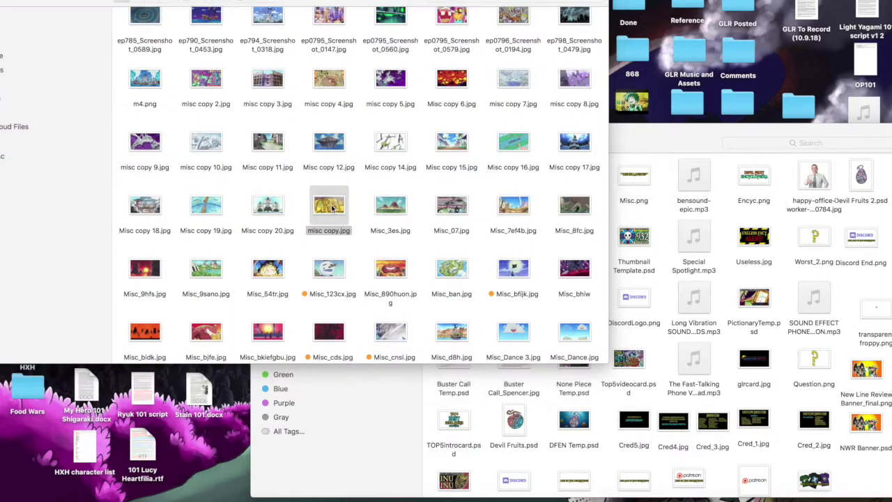
pyautogui.press('space')
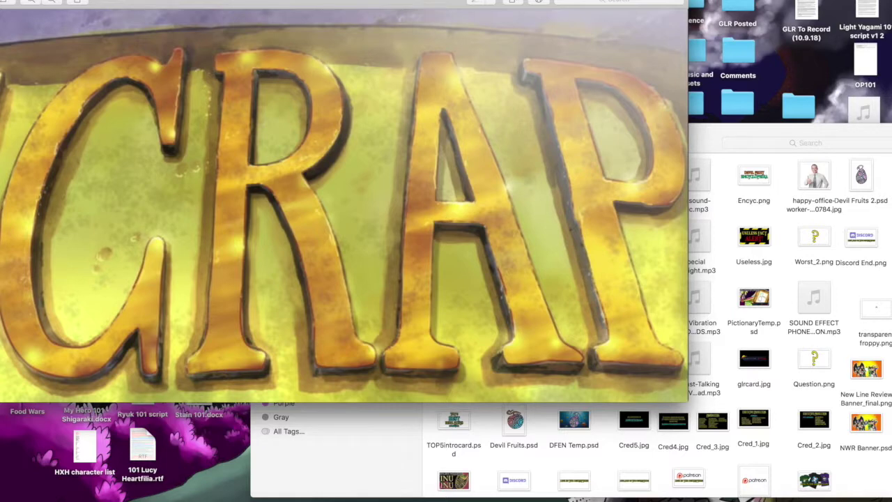
pyautogui.press('space')
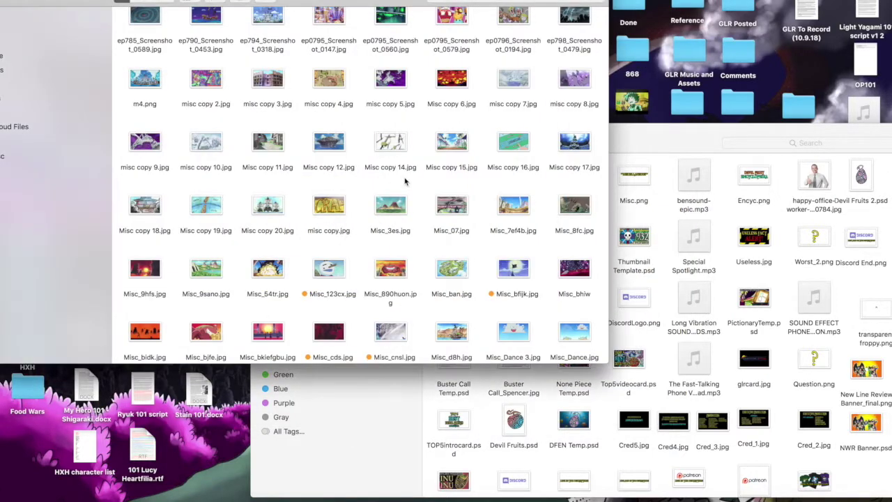
# - Preview Misc copy 6.jpg in the backgrounds folder and open it in Photoshop
pyautogui.scroll(3, 404, 183)
pyautogui.scroll(2, 404, 182)
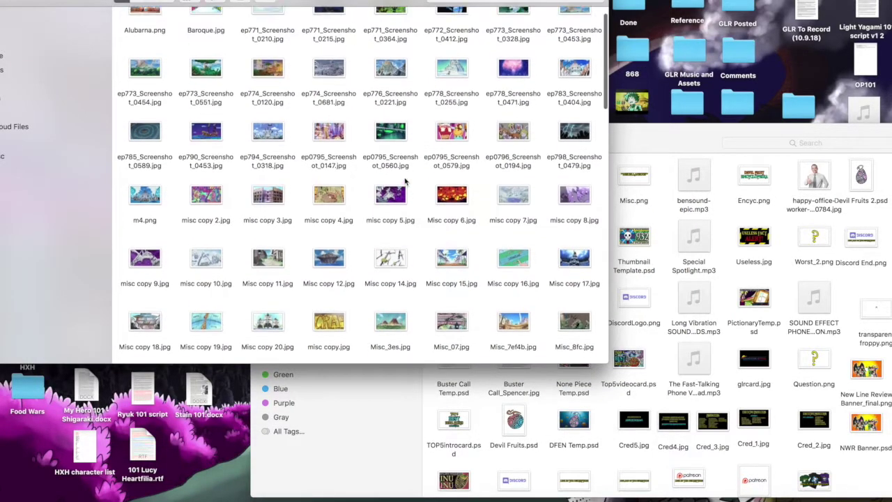
pyautogui.click(452, 221)
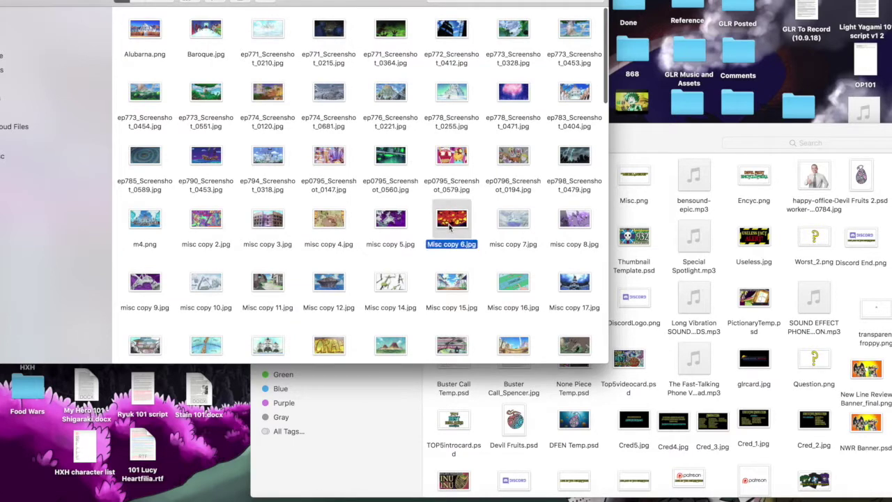
pyautogui.press('space')
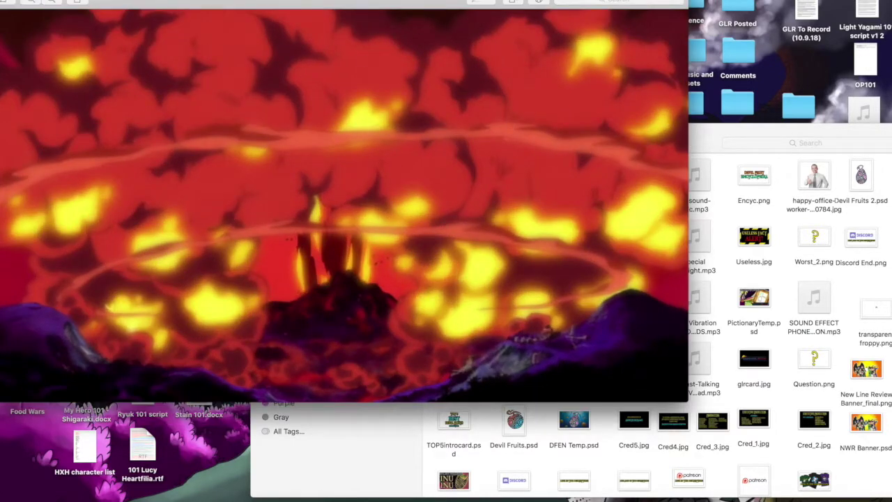
pyautogui.press('space')
pyautogui.rightClick(446, 224)
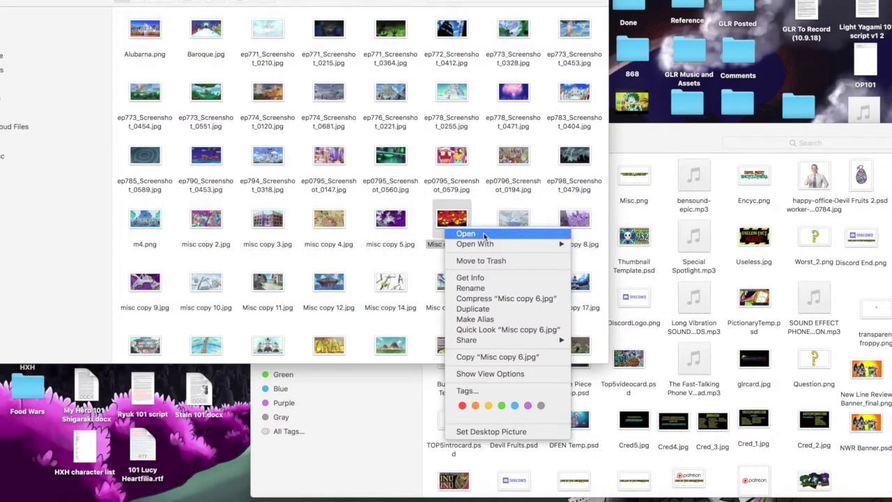
pyautogui.moveTo(517, 246)
pyautogui.click(597, 265)
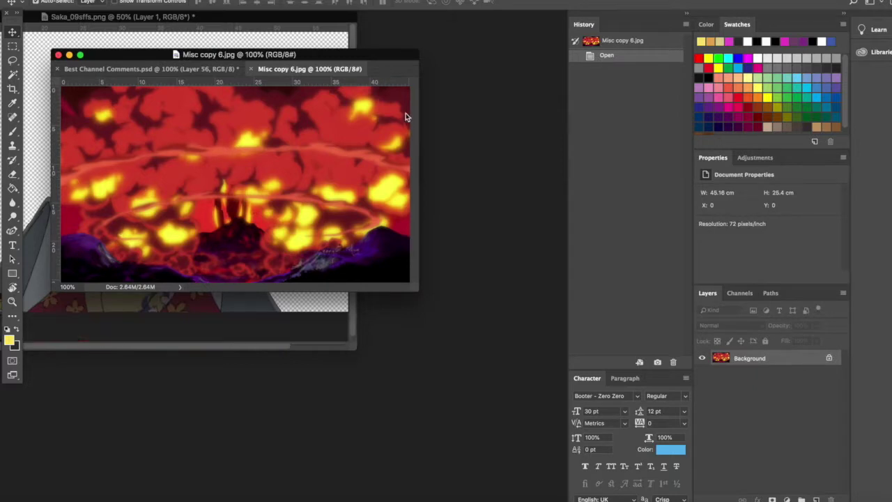
# - Float Misc copy 6.jpg in its own window, copy its image into Best Channel Comments.psd and enlarge the template window
pyautogui.moveTo(307, 68); pyautogui.dragTo(483, 167)
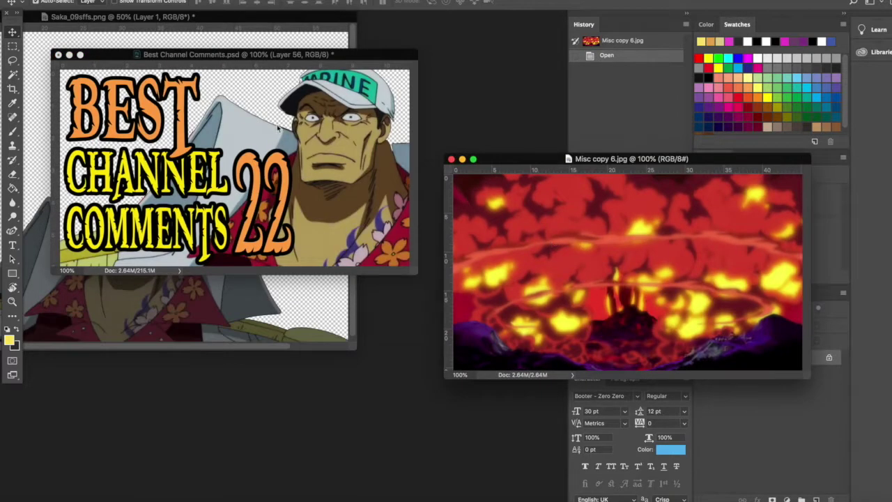
pyautogui.moveTo(278, 128); pyautogui.dragTo(278, 129)
pyautogui.moveTo(416, 272); pyautogui.dragTo(543, 384)
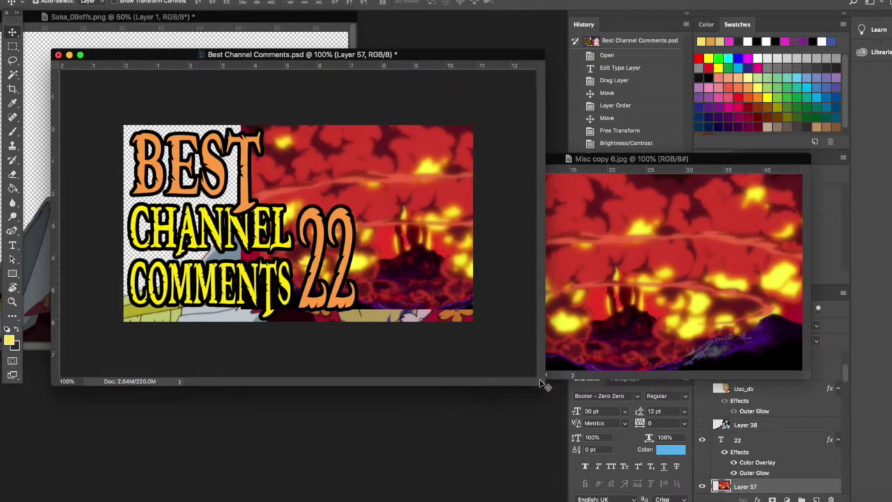
# - Place the fire background layer directly beneath the character layer and close Misc copy 6.jpg
pyautogui.scroll(-5, 820, 444)
pyautogui.moveTo(767, 416); pyautogui.dragTo(766, 436)
pyautogui.click(669, 285)
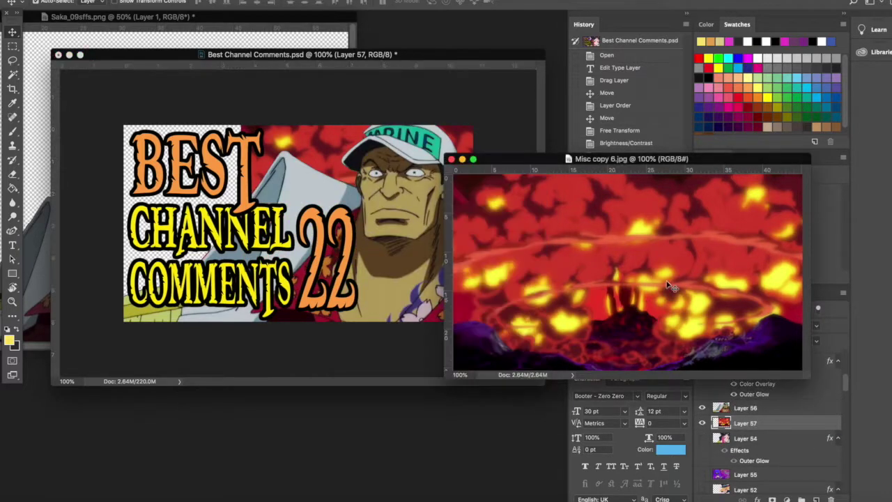
pyautogui.click(452, 161)
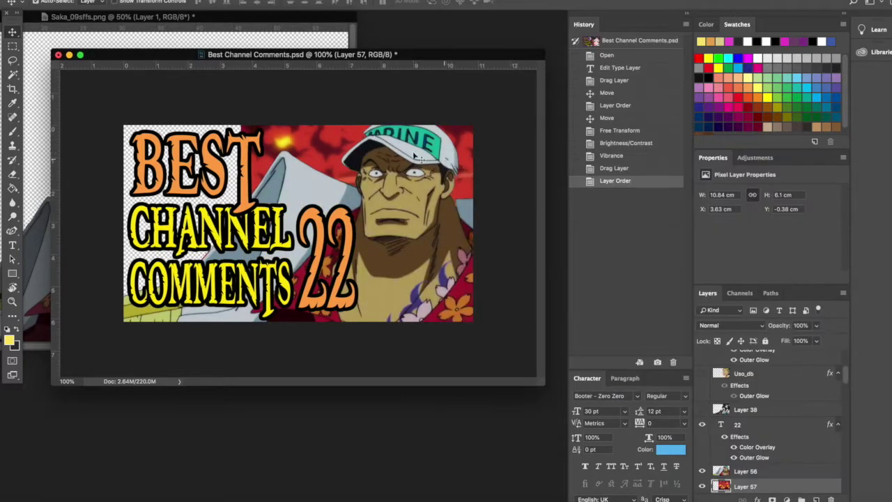
# - Move the fire background left across the canvas and enlarge it proportionally to about 144% with Free Transform
pyautogui.moveTo(329, 138); pyautogui.dragTo(202, 158)
pyautogui.press('super+t')
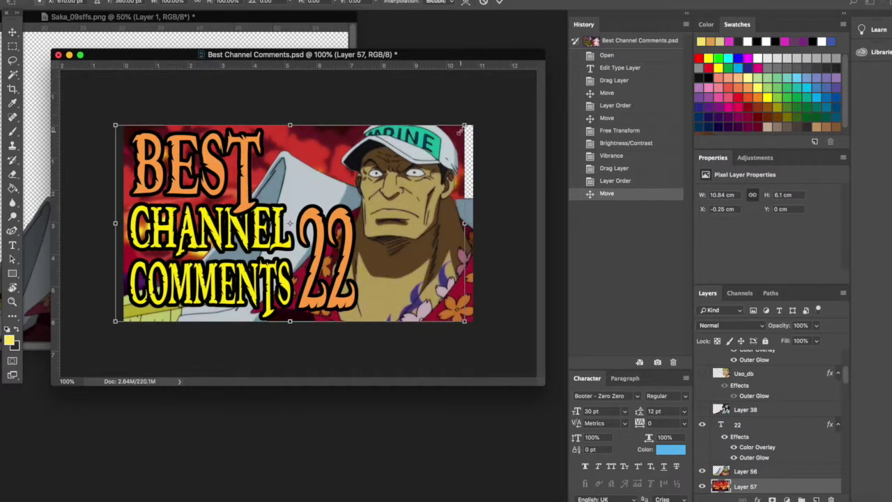
pyautogui.moveTo(469, 124); pyautogui.dragTo(467, 65)
pyautogui.moveTo(315, 150); pyautogui.dragTo(302, 101)
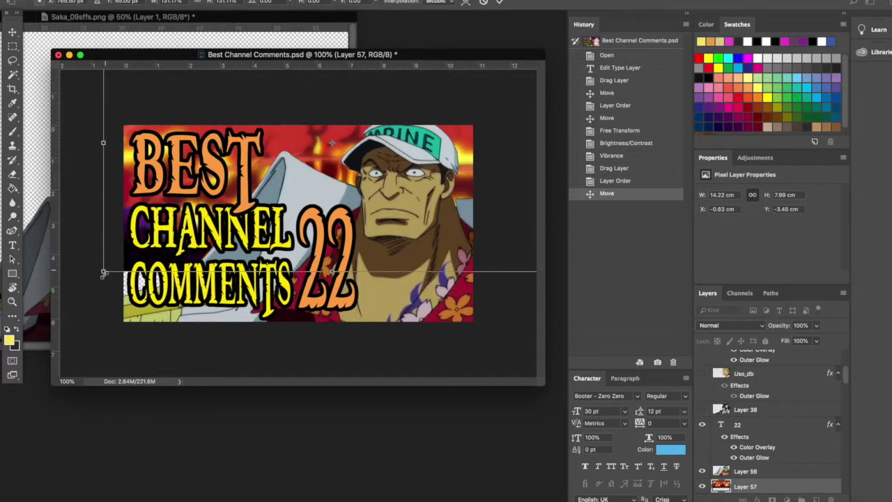
pyautogui.moveTo(103, 272); pyautogui.dragTo(79, 333)
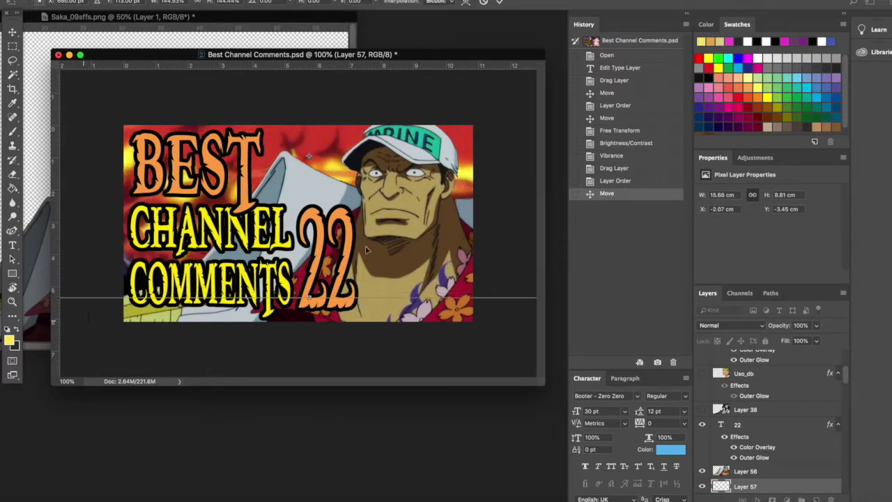
# - Rotate the fire background about -6.7°, reposition it and scale it down slightly so it still covers the canvas, and apply the transform
pyautogui.moveTo(511, 327); pyautogui.dragTo(511, 326)
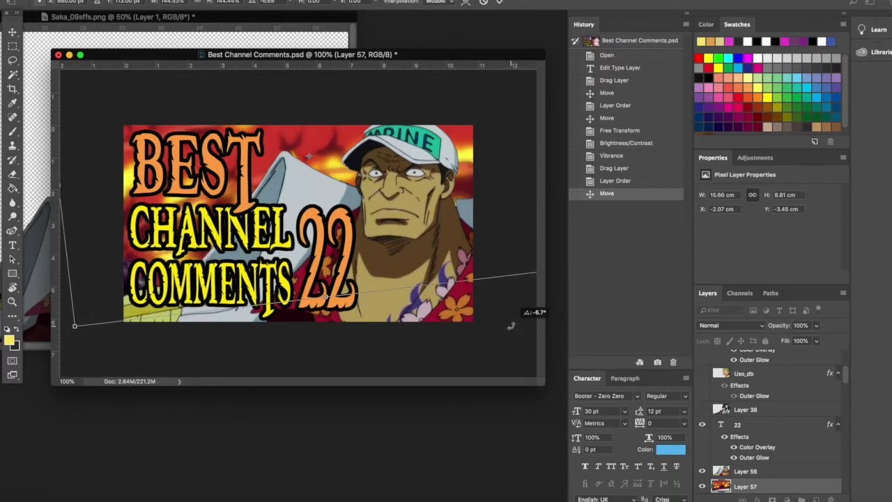
pyautogui.moveTo(507, 215); pyautogui.dragTo(475, 221)
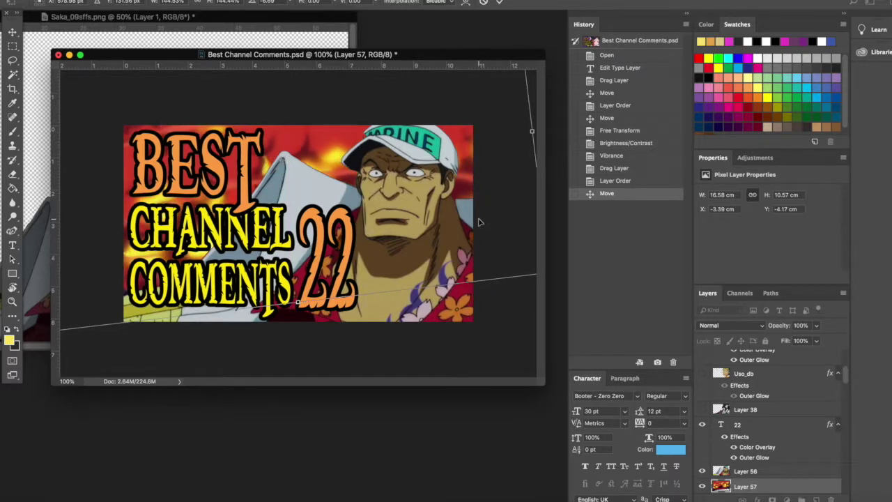
pyautogui.moveTo(543, 384); pyautogui.dragTo(572, 406)
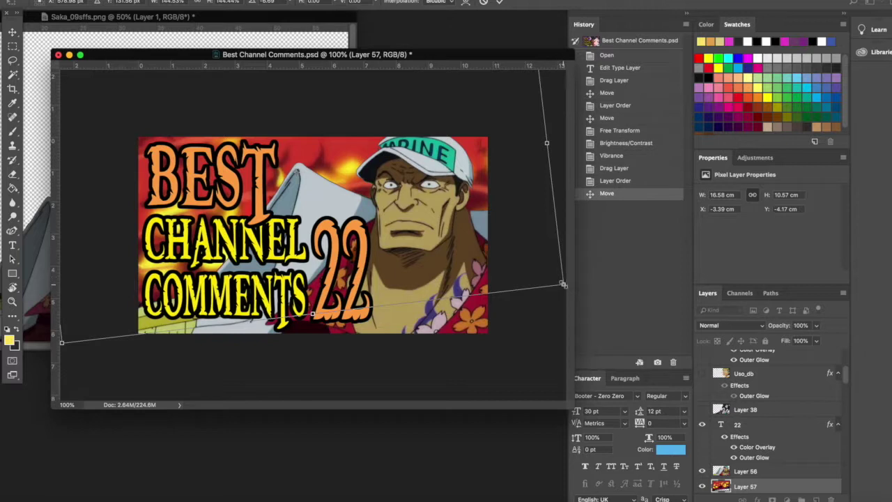
pyautogui.moveTo(538, 268); pyautogui.dragTo(556, 241)
pyautogui.press('Return')
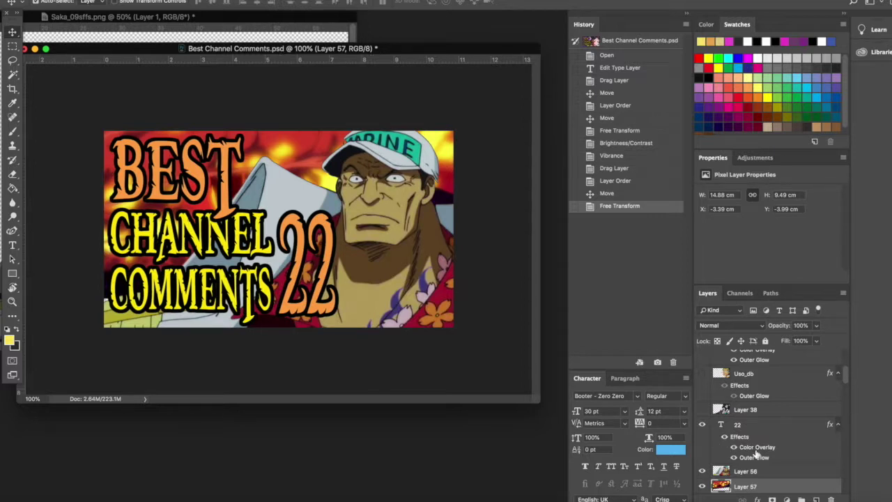
# - Change the BEST text layer's Color Overlay to the teal sampled from the character's cap, 13bea4
pyautogui.scroll(-2, 755, 453)
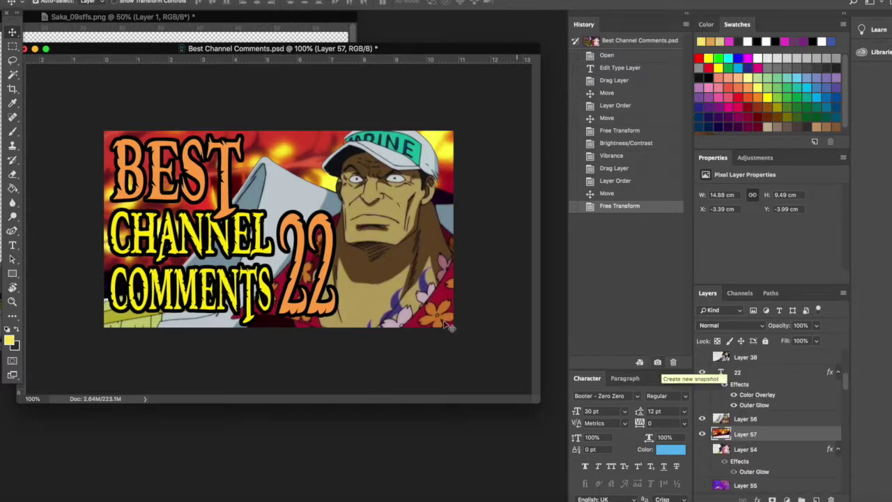
pyautogui.scroll(4, 777, 416)
pyautogui.scroll(2, 777, 416)
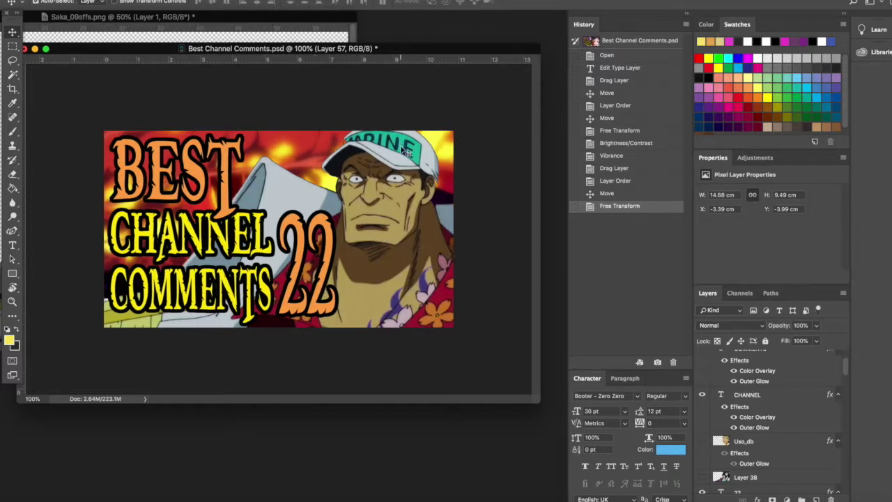
pyautogui.scroll(4, 767, 429)
pyautogui.scroll(-1, 767, 426)
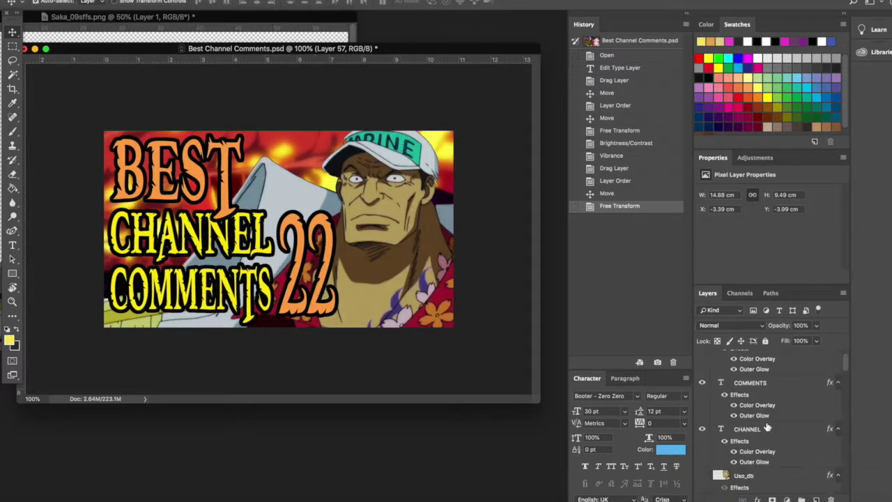
pyautogui.scroll(1, 769, 419)
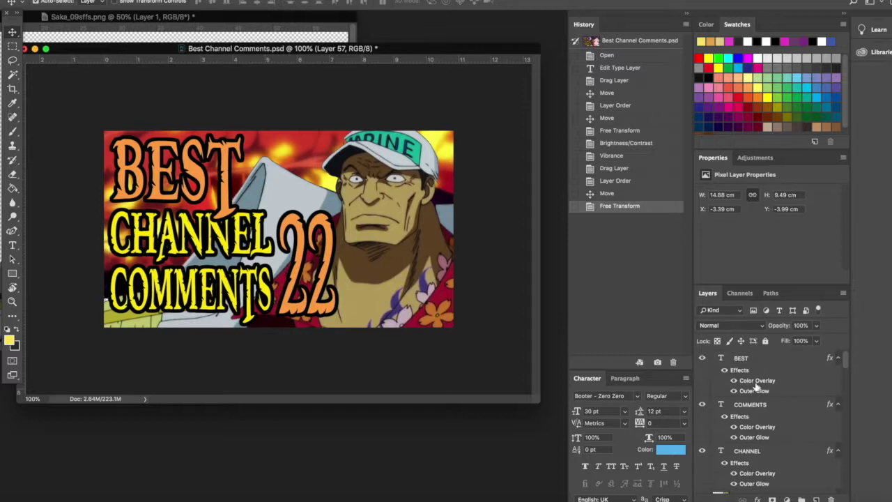
pyautogui.doubleClick(756, 381)
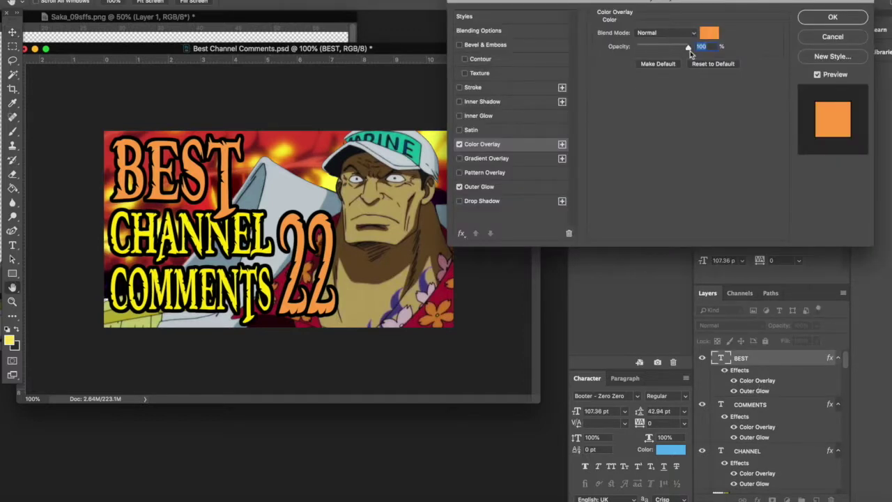
pyautogui.click(708, 35)
pyautogui.click(407, 138)
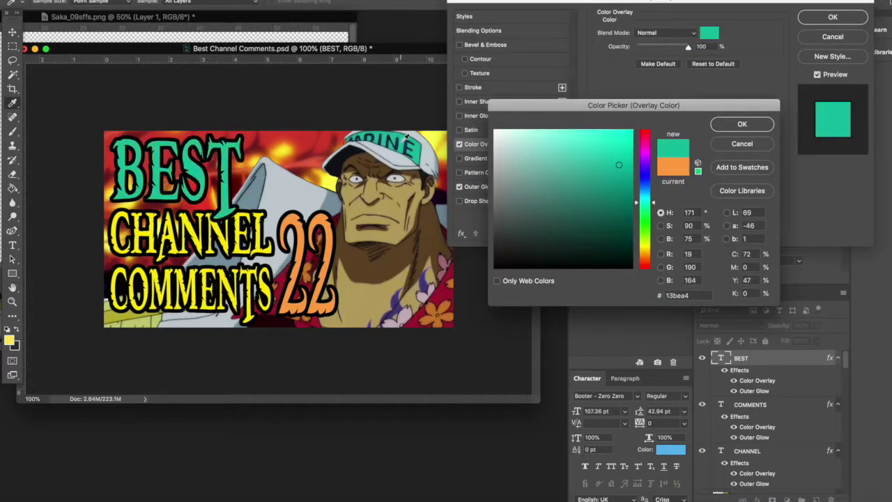
pyautogui.click(743, 124)
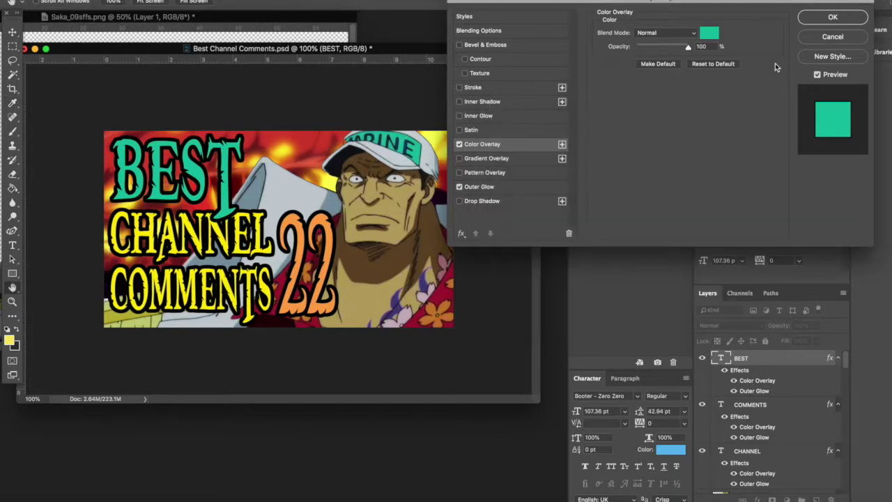
pyautogui.click(833, 17)
pyautogui.scroll(-5, 749, 373)
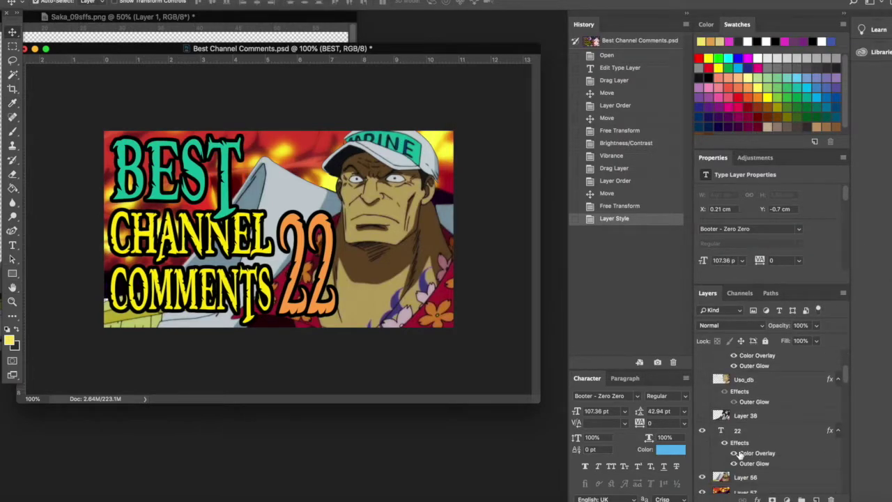
# - Change the 22 text layer's Color Overlay to the teal sampled from the character's cap, 1bbda6
pyautogui.click(756, 443)
pyautogui.doubleClick(757, 444)
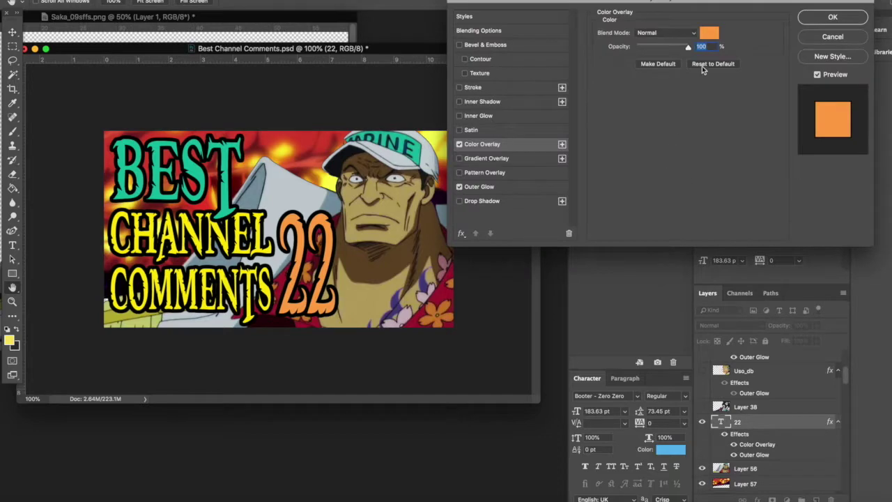
pyautogui.click(709, 32)
pyautogui.click(408, 132)
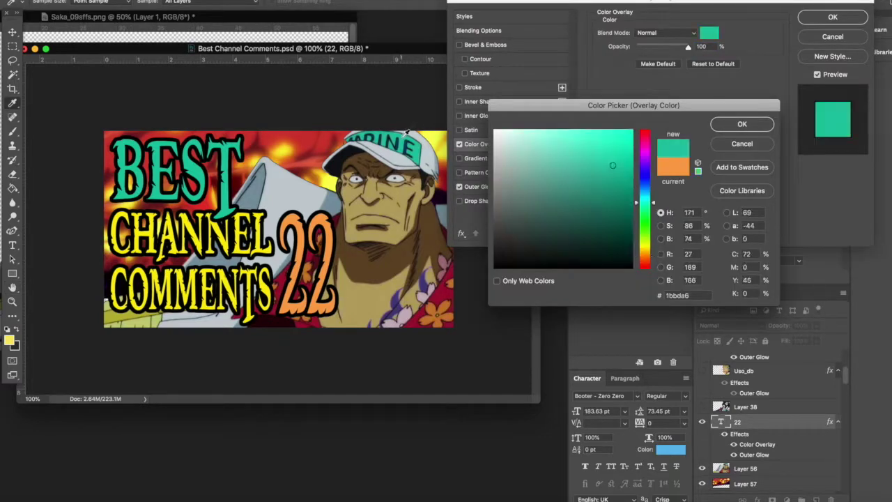
pyautogui.click(742, 124)
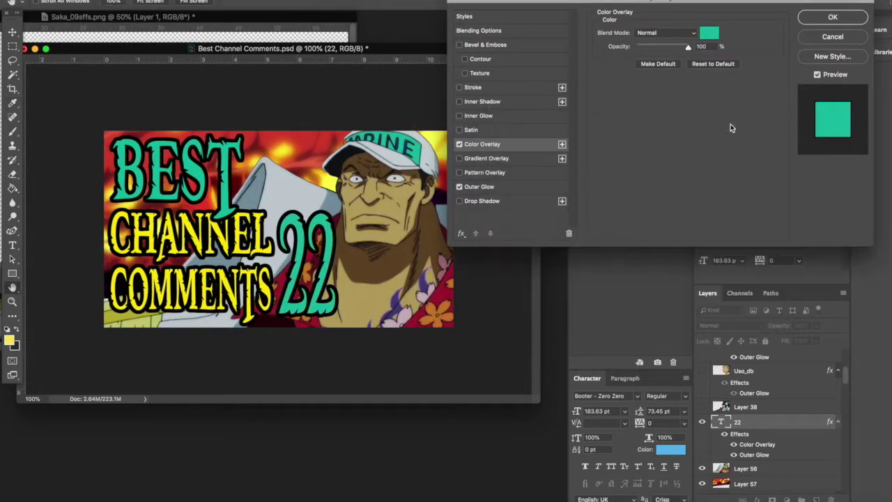
pyautogui.click(833, 17)
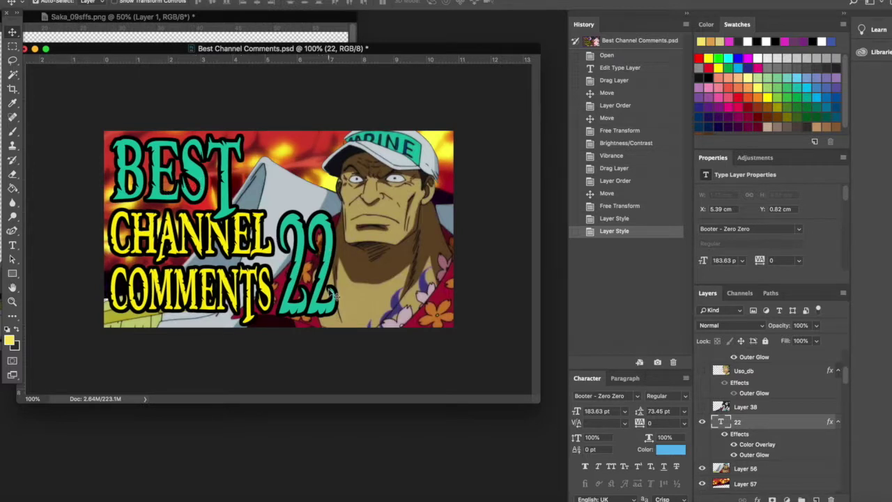
# - Compare the thumbnail at reduced size before and after the teal recolouring using the history states, then return to the latest state
pyautogui.click(620, 206)
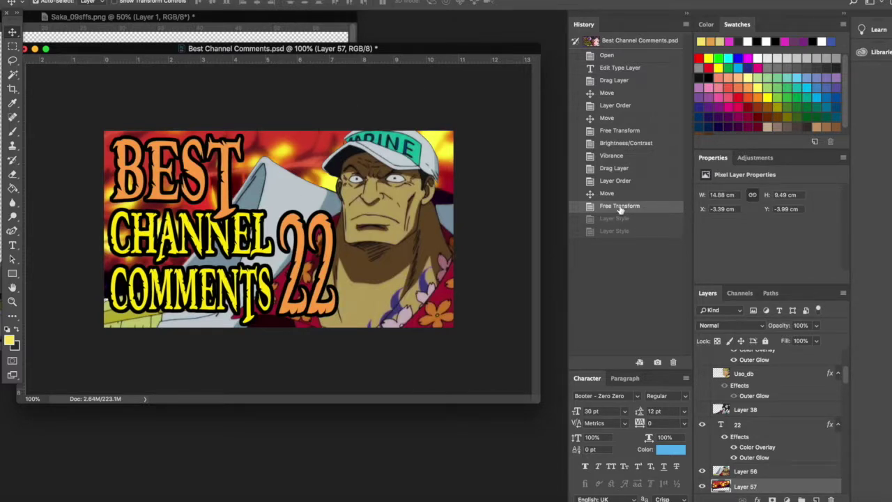
pyautogui.press('super+minus')
pyautogui.press('super+minus')
pyautogui.press('super+minus')
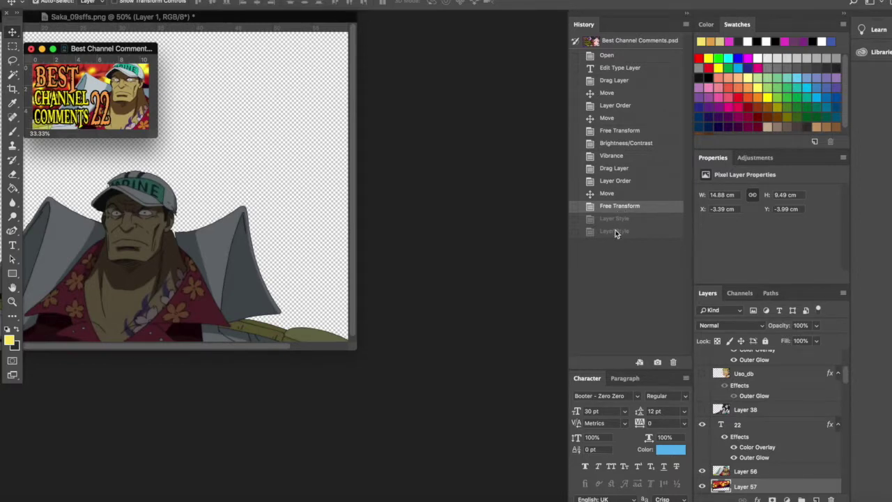
pyautogui.click(616, 232)
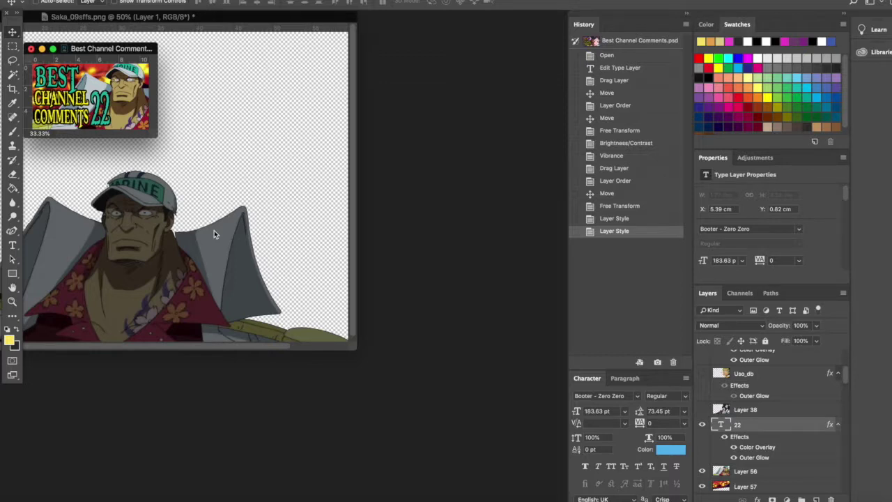
pyautogui.press('super+equal')
pyautogui.press('super+equal')
pyautogui.press('super+equal')
pyautogui.press('super+equal')
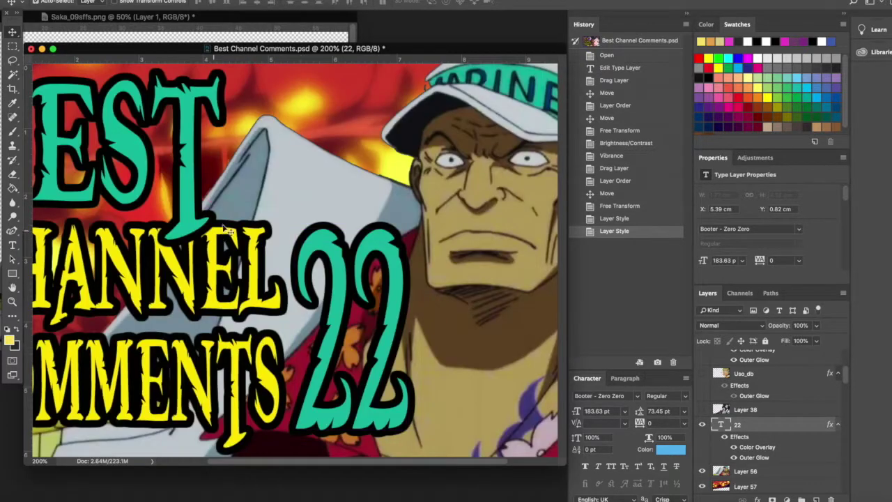
pyautogui.press('super+minus')
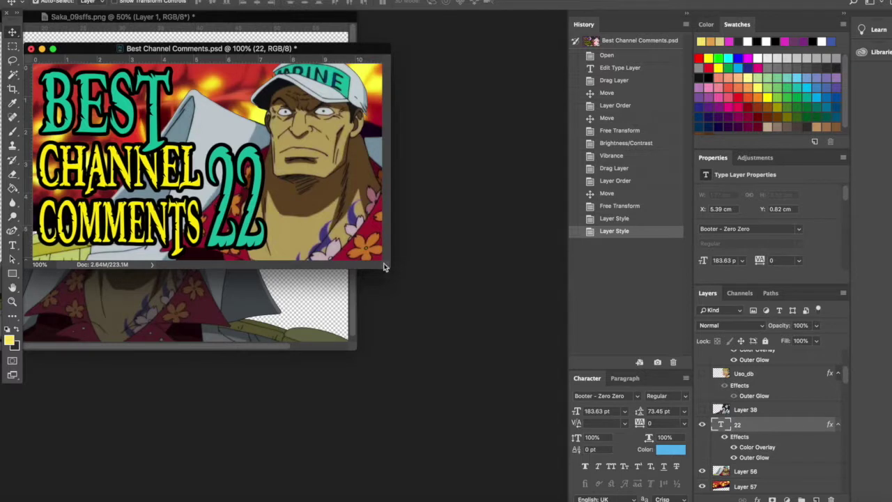
pyautogui.moveTo(387, 266); pyautogui.dragTo(451, 357)
# - Add an Outer Glow to the character layer, Layer 56, with white colour ffffff and a size of 10 px
pyautogui.scroll(-2, 771, 434)
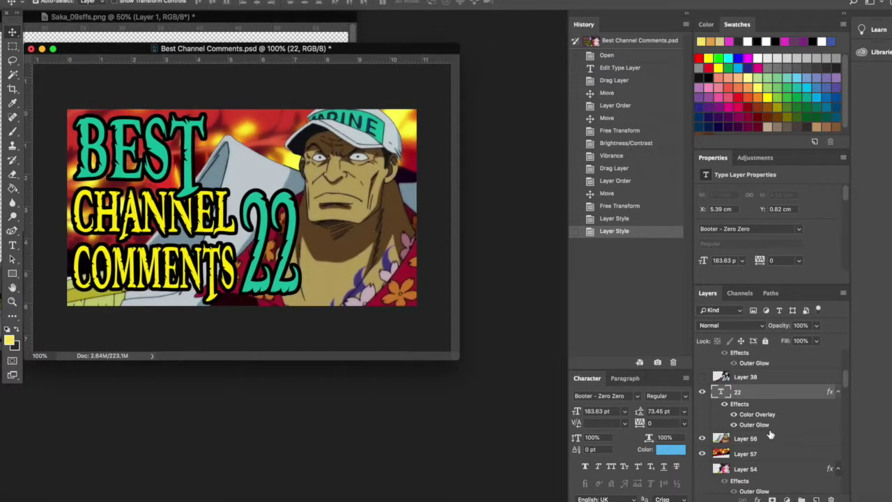
pyautogui.scroll(-1, 748, 426)
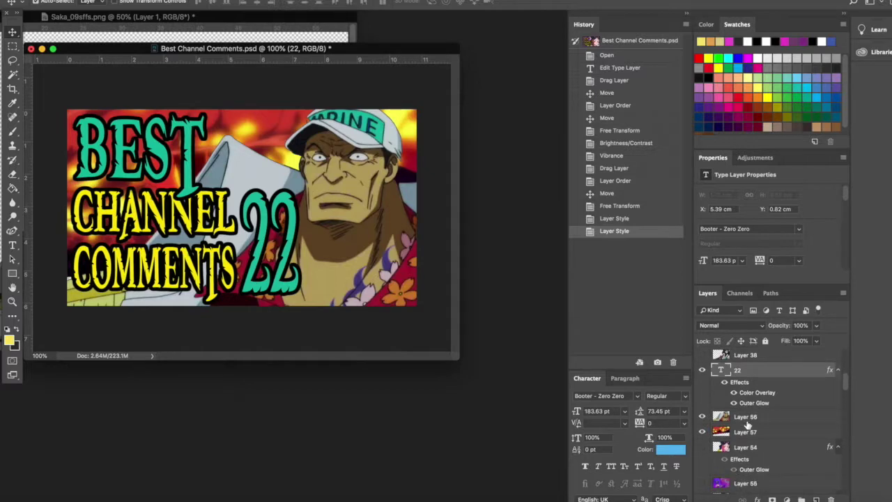
pyautogui.click(758, 416)
pyautogui.rightClick(758, 416)
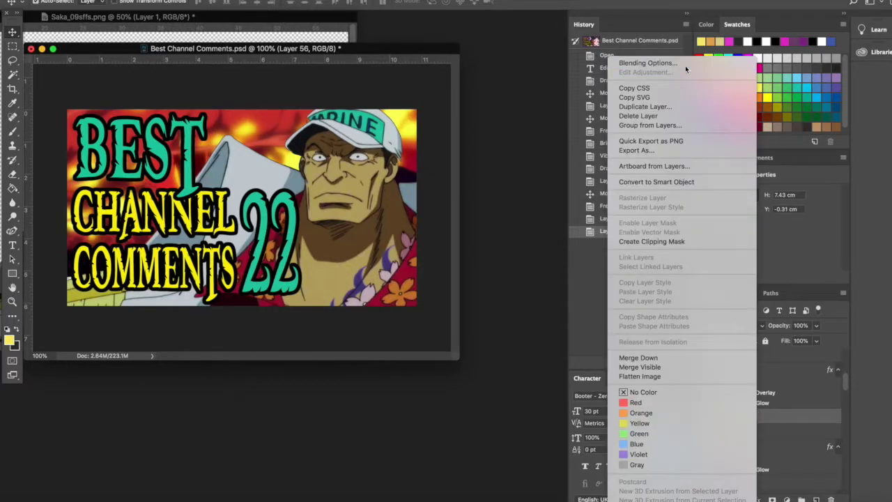
pyautogui.click(645, 60)
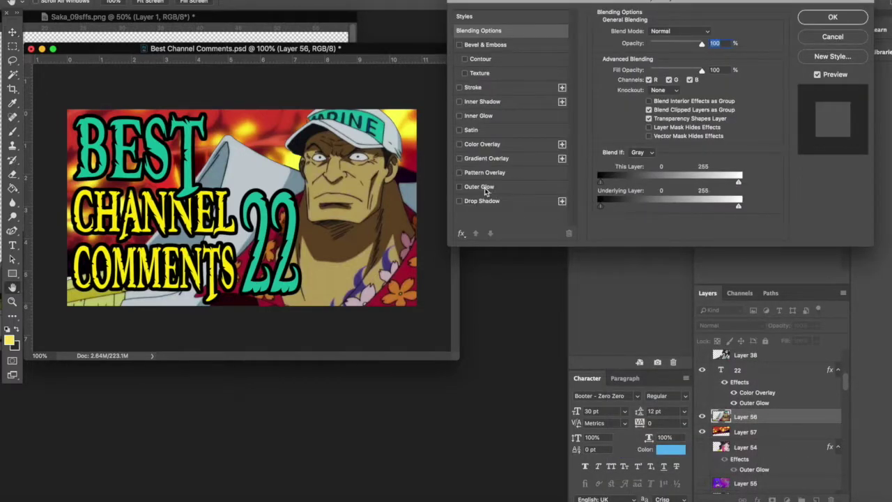
pyautogui.click(484, 188)
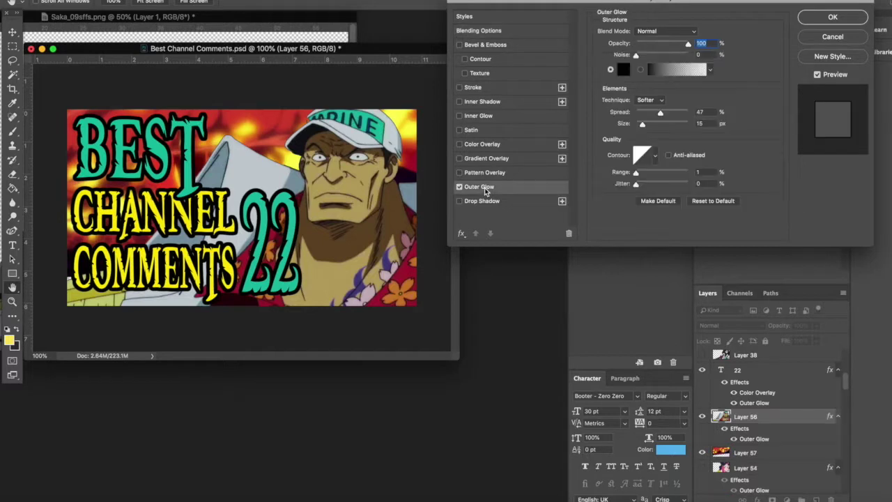
pyautogui.click(622, 70)
pyautogui.click(495, 130)
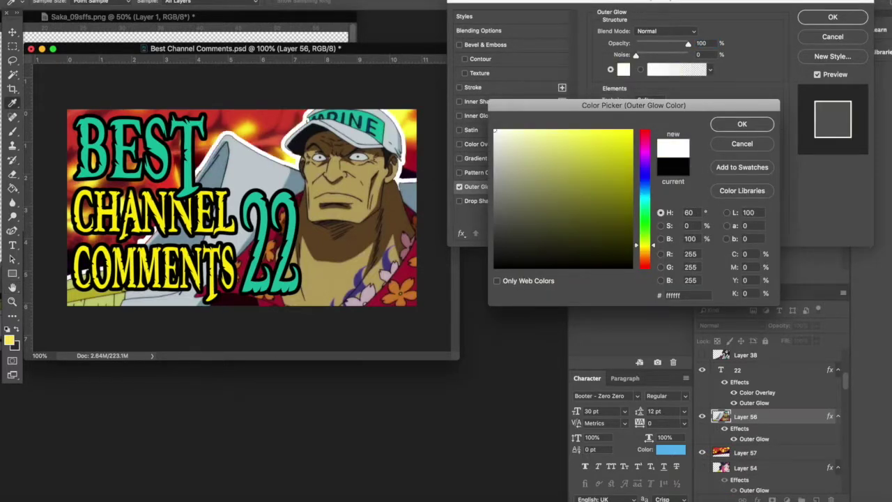
pyautogui.click(730, 124)
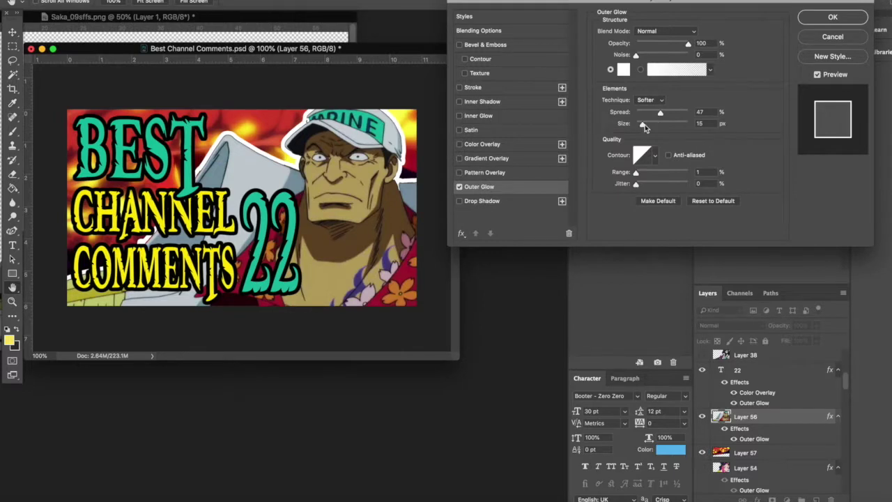
pyautogui.moveTo(642, 127); pyautogui.dragTo(639, 126)
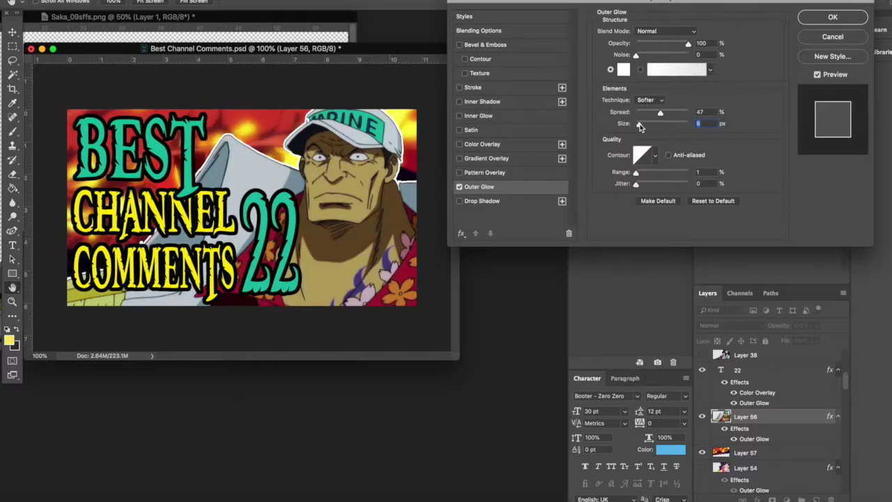
pyautogui.write('10')
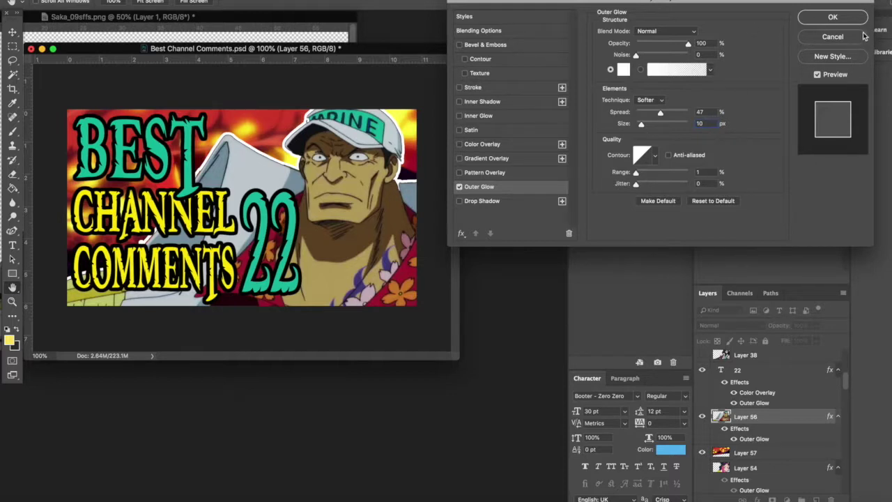
pyautogui.click(839, 25)
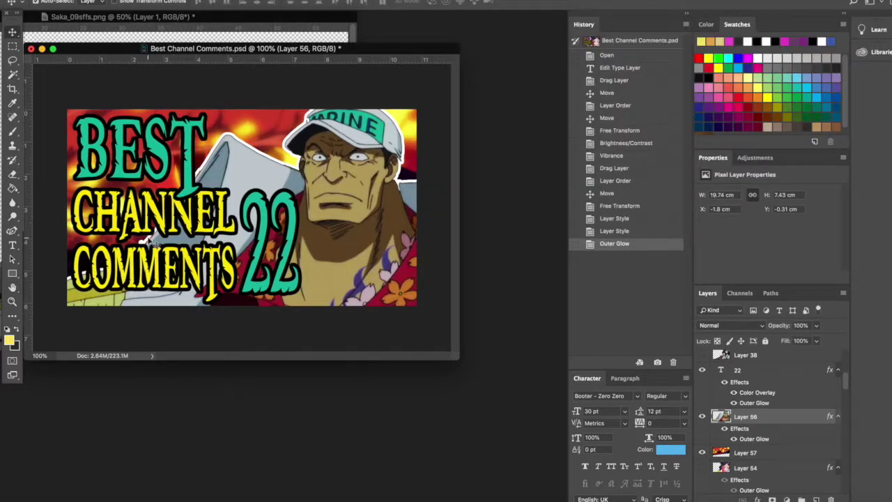
# - Erase the stray pixels on Layer 56 along the outer edge of the character's grey collar, beside the title's T
pyautogui.press('e')
pyautogui.click(135, 240)
pyautogui.press('super+equal')
pyautogui.press('super+equal')
pyautogui.press('super+equal')
pyautogui.press('super+equal')
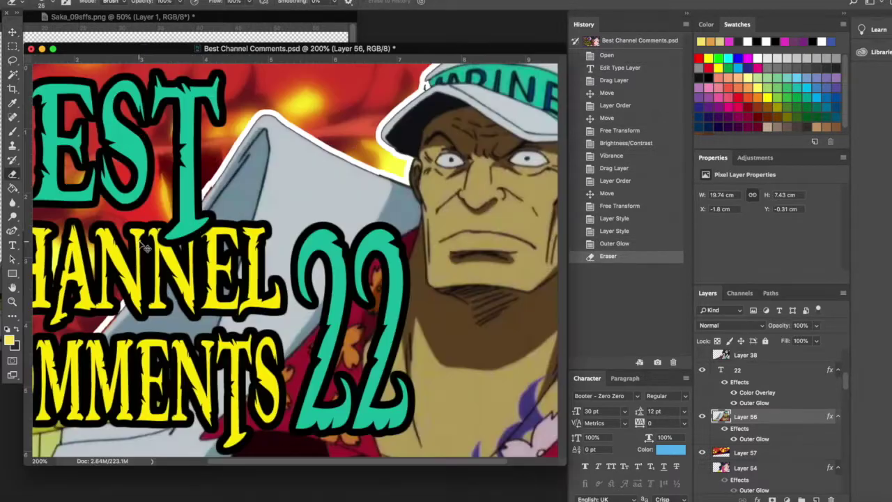
pyautogui.scroll(5, 222, 195)
pyautogui.hscroll(-4, 222, 195)
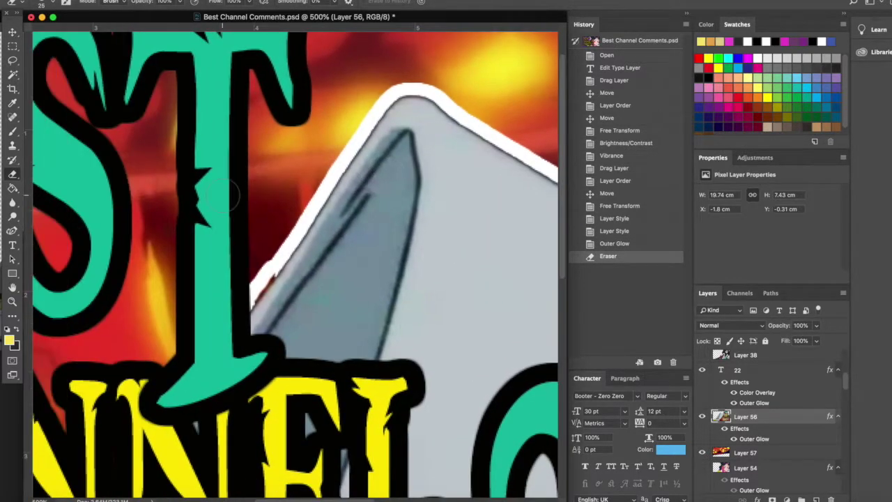
pyautogui.moveTo(267, 257); pyautogui.dragTo(239, 295)
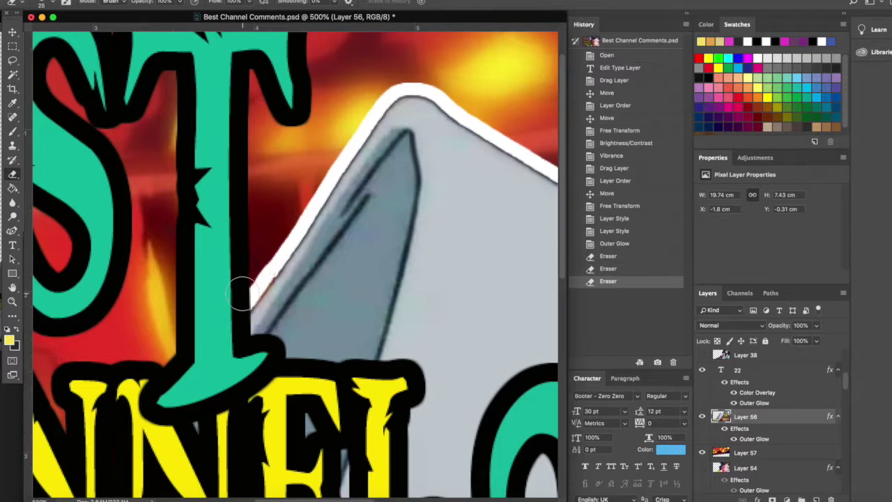
# - Reduce the eraser to 14 px and erase the stray pixels where the character's cap meets its brim
pyautogui.press('super+minus')
pyautogui.press('super+minus')
pyautogui.press('super+minus')
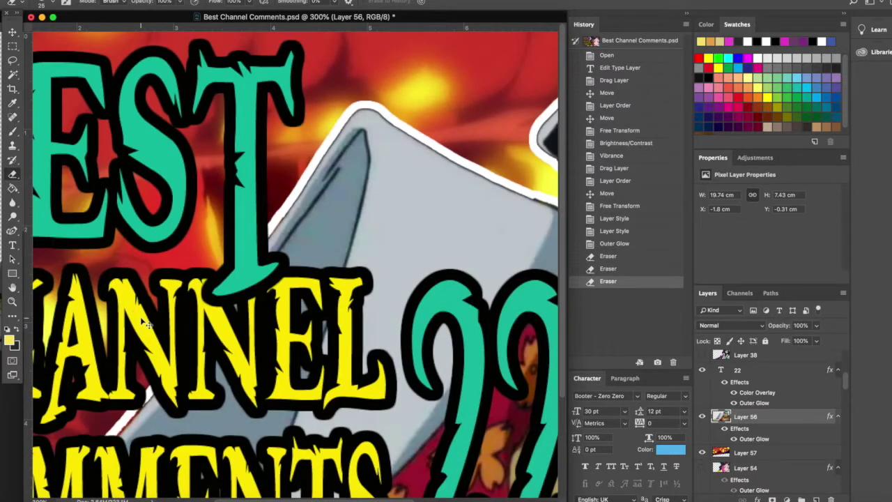
pyautogui.hscroll(10, 330, 354)
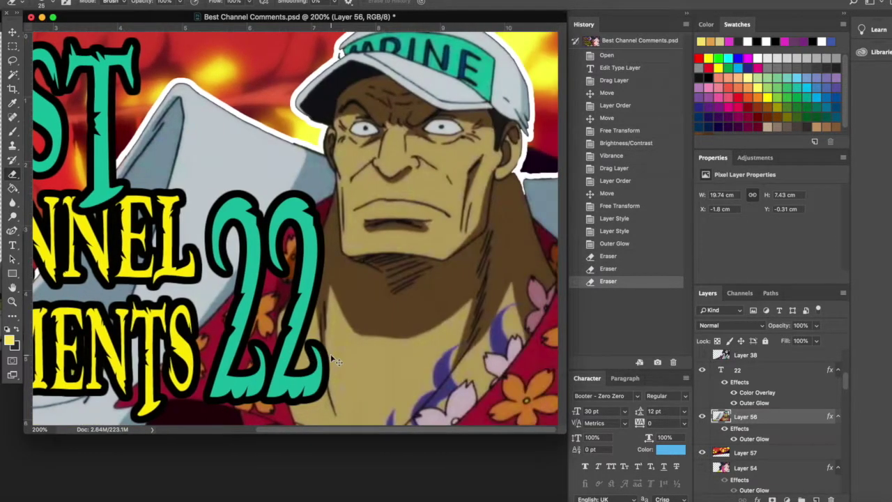
pyautogui.press('super+plus')
pyautogui.press('super+plus')
pyautogui.press('super+plus')
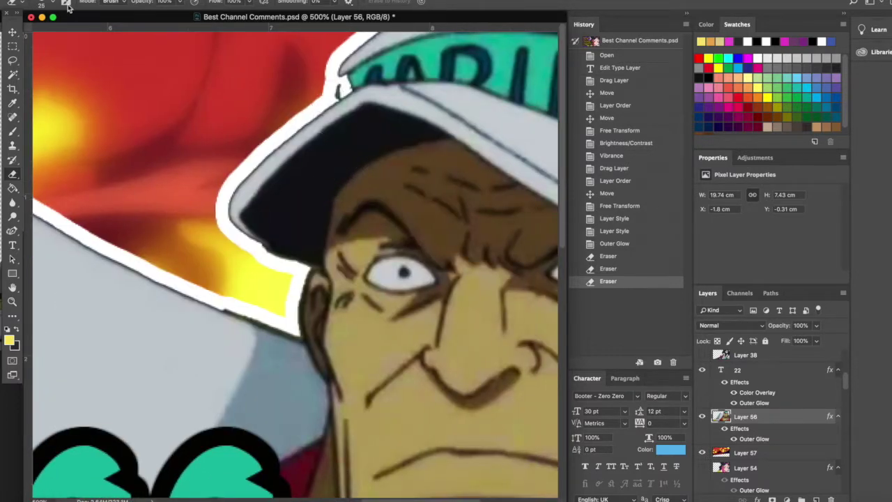
pyautogui.click(67, 7)
pyautogui.moveTo(62, 35); pyautogui.dragTo(61, 35)
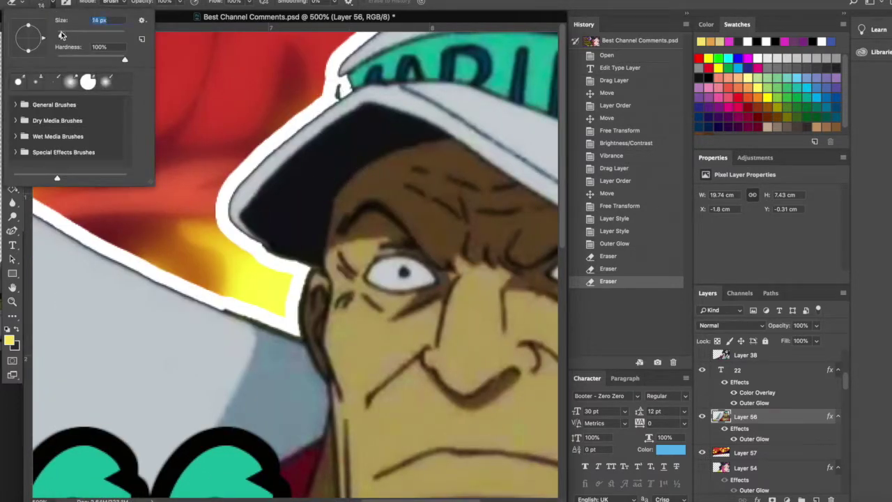
pyautogui.press('Return')
pyautogui.click(336, 90)
pyautogui.click(338, 89)
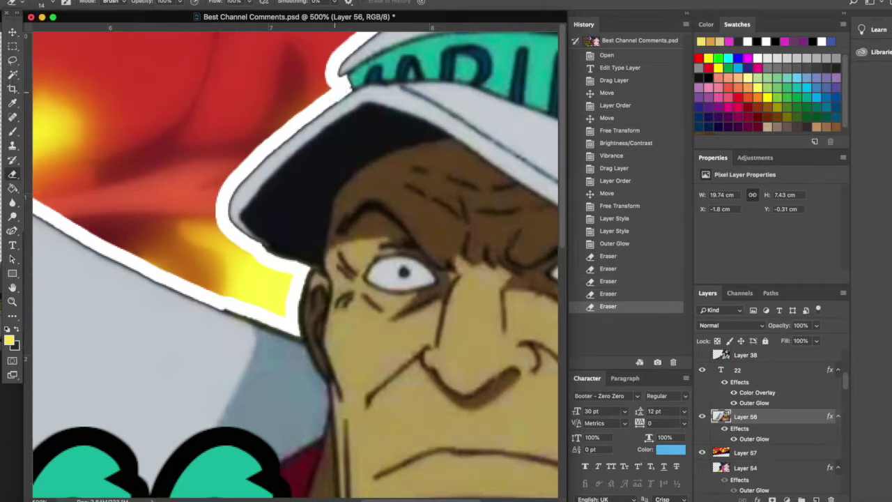
# - Apply a Gaussian Blur with a 3.5 pixel radius to the fire background, Layer 57
pyautogui.press('super+minus')
pyautogui.press('super+minus')
pyautogui.press('super+minus')
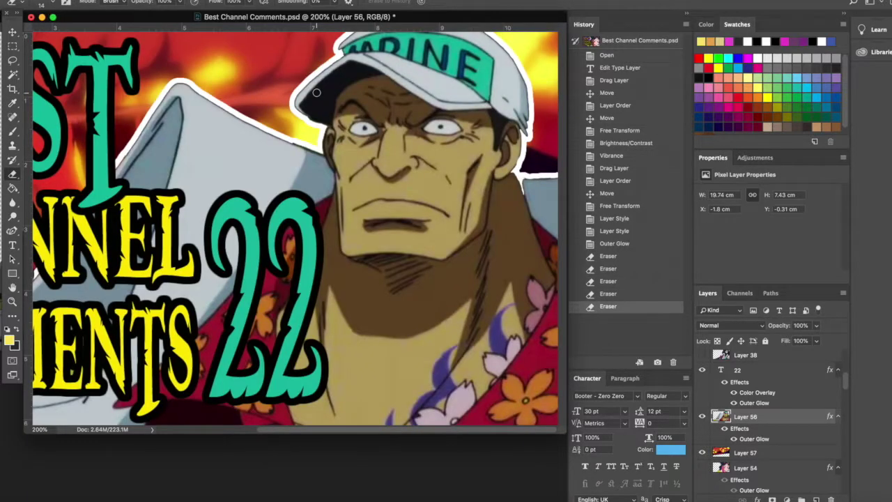
pyautogui.press('super+minus')
pyautogui.click(753, 453)
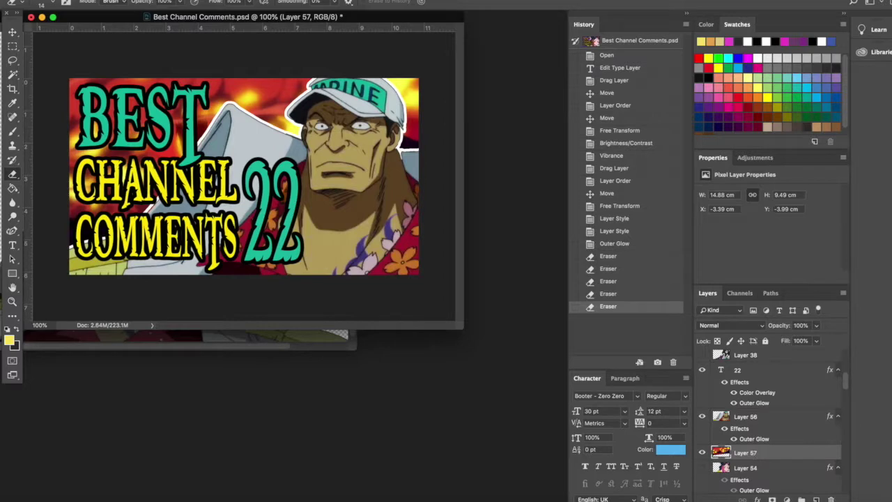
pyautogui.click(254, 1)
pyautogui.moveTo(341, 101)
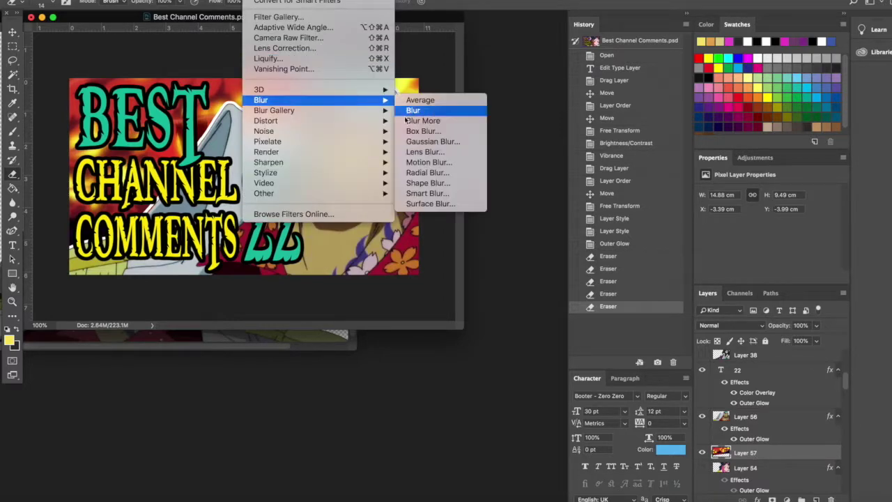
pyautogui.click(423, 142)
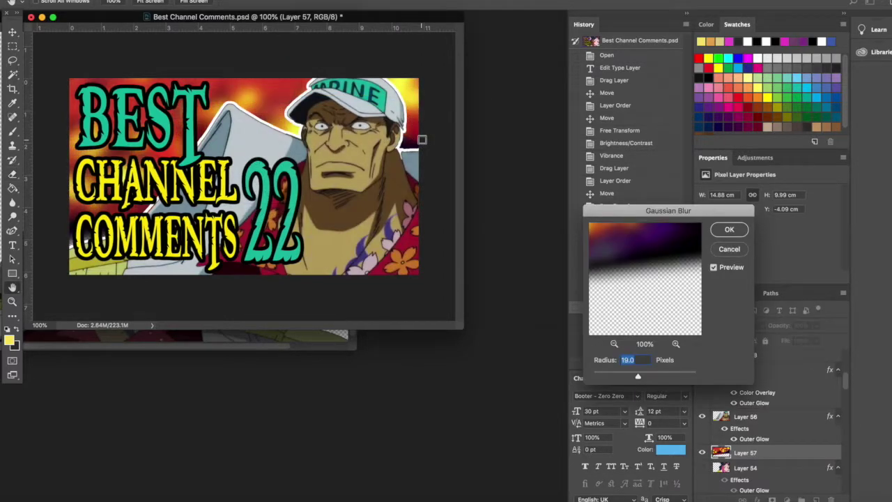
pyautogui.click(613, 377)
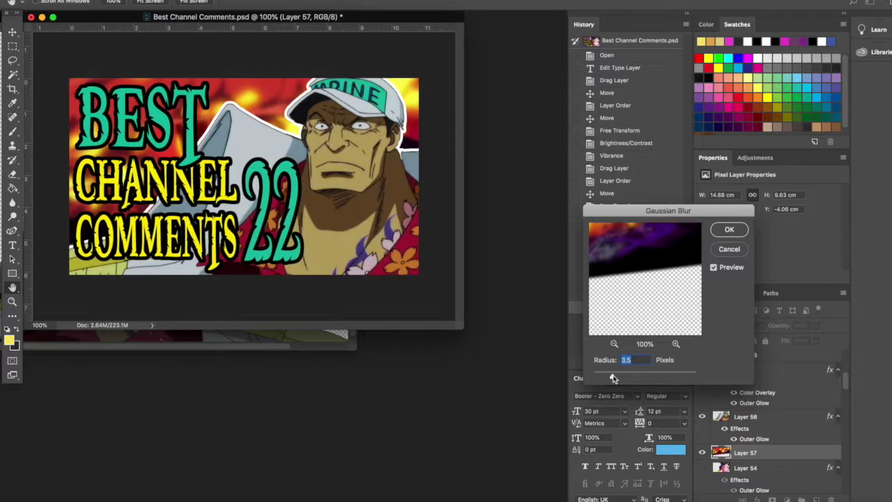
pyautogui.click(730, 230)
# - Adjust the Hue/Saturation of the fire background, Layer 57, shifting its hue to -77 for a purple tone
pyautogui.click(148, 1)
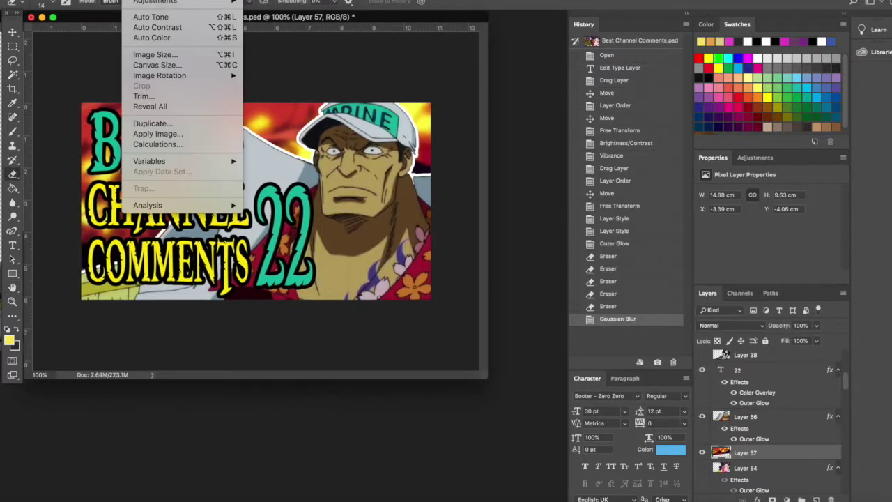
pyautogui.moveTo(171, 1)
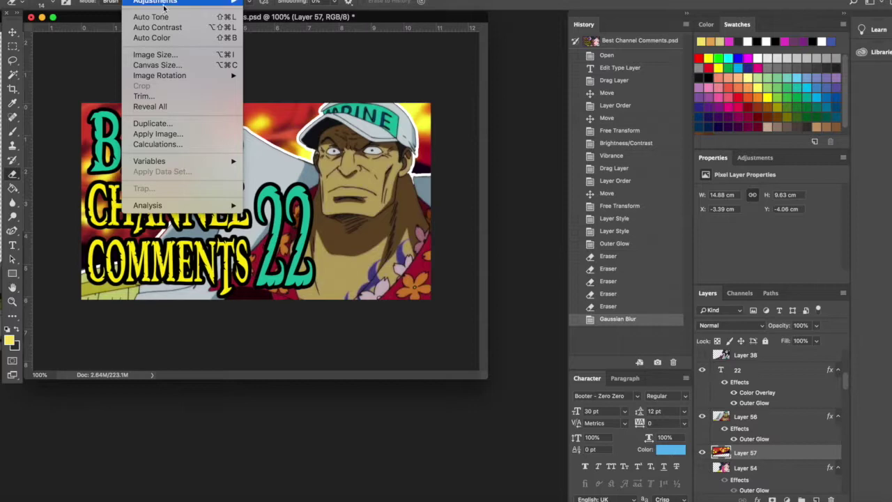
pyautogui.moveTo(209, 1)
pyautogui.click(317, 59)
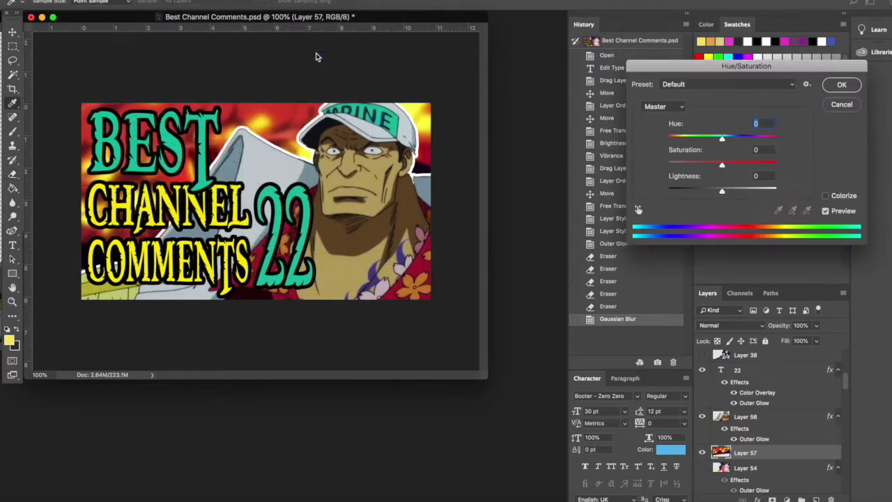
pyautogui.moveTo(727, 70); pyautogui.dragTo(635, 78)
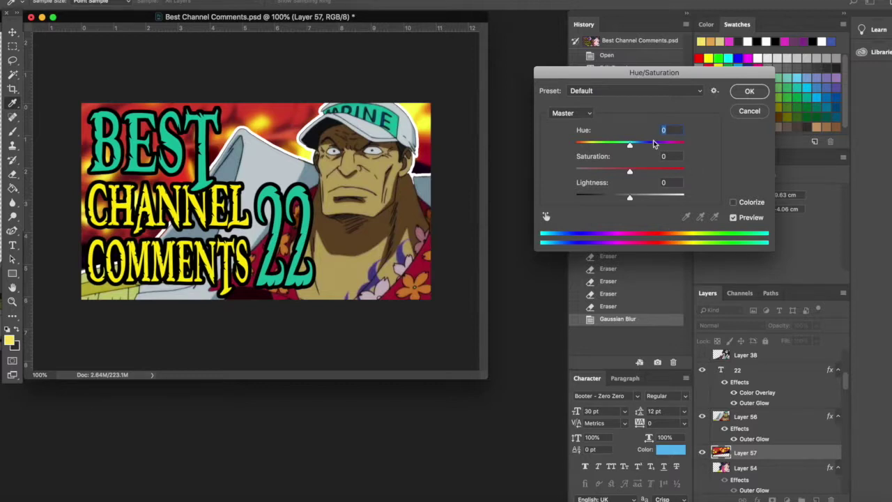
pyautogui.moveTo(651, 145); pyautogui.dragTo(623, 151)
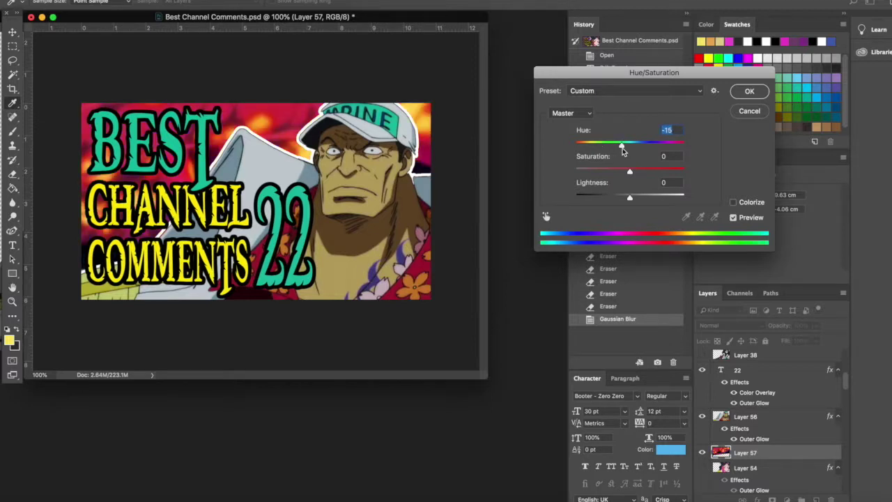
pyautogui.moveTo(622, 152); pyautogui.dragTo(585, 145)
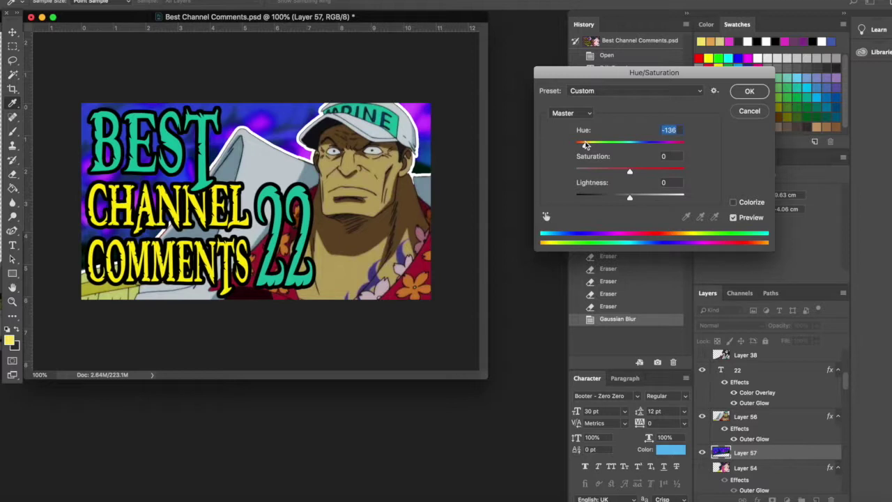
pyautogui.moveTo(586, 145)
pyautogui.mouseDown()
pyautogui.moveTo(630, 148)
pyautogui.moveTo(598, 147)
pyautogui.mouseUp()
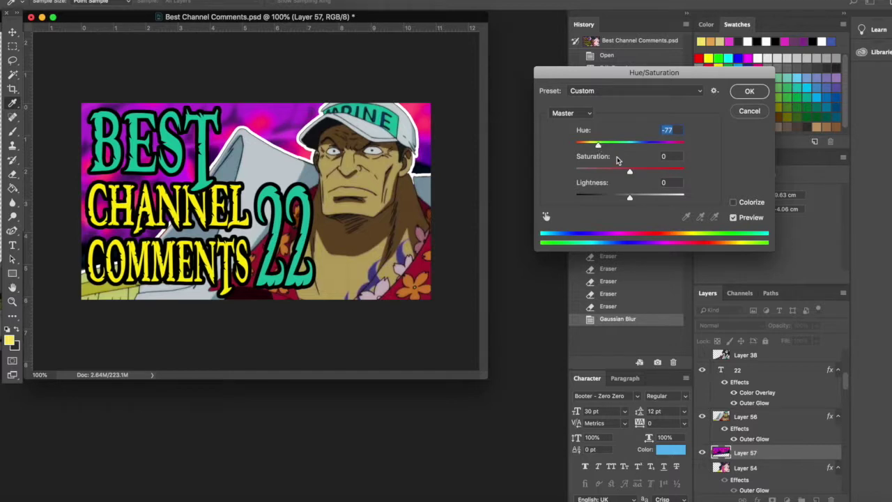
# - Raise the saturation of the fire background to +57 and apply the Hue/Saturation adjustment
pyautogui.click(662, 173)
pyautogui.moveTo(662, 173)
pyautogui.mouseDown()
pyautogui.moveTo(671, 172)
pyautogui.moveTo(650, 174)
pyautogui.moveTo(662, 178)
pyautogui.mouseUp()
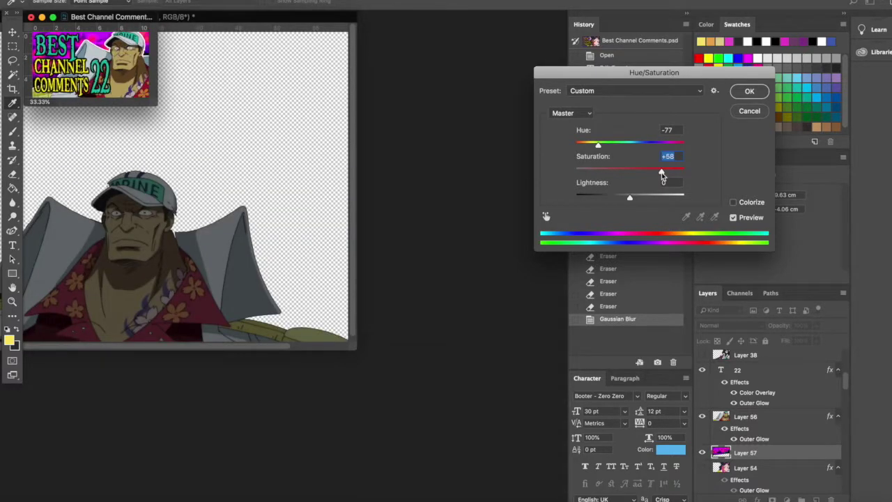
pyautogui.press('super+minus')
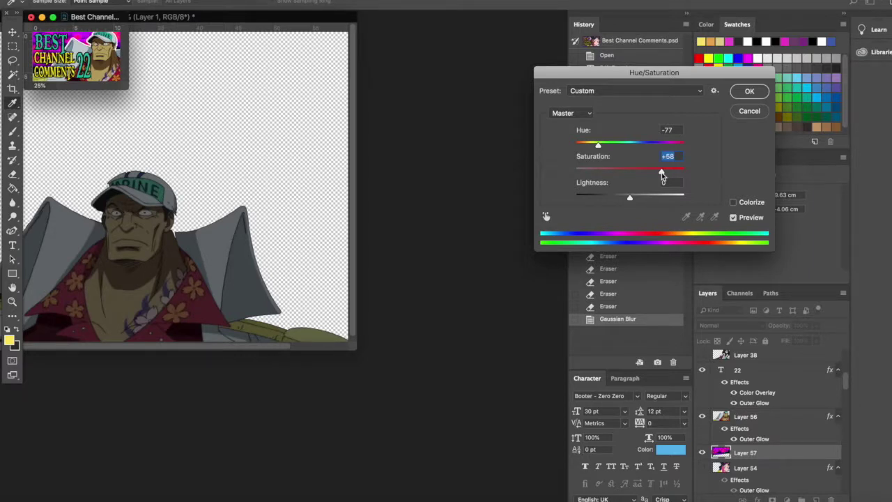
pyautogui.press('super+plus')
pyautogui.press('super+plus')
pyautogui.press('super+plus')
pyautogui.press('super+plus')
pyautogui.press('super+plus')
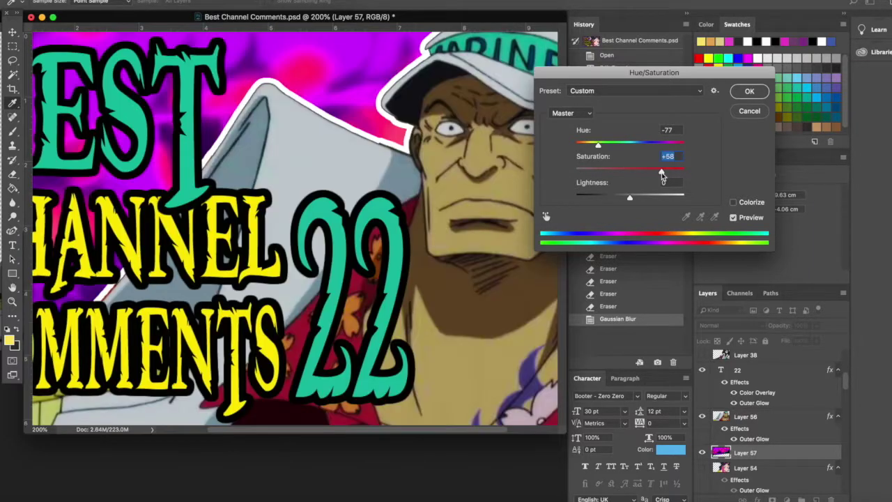
pyautogui.press('super+minus')
pyautogui.moveTo(662, 177)
pyautogui.mouseDown()
pyautogui.moveTo(722, 174)
pyautogui.moveTo(651, 172)
pyautogui.moveTo(690, 175)
pyautogui.moveTo(661, 174)
pyautogui.mouseUp()
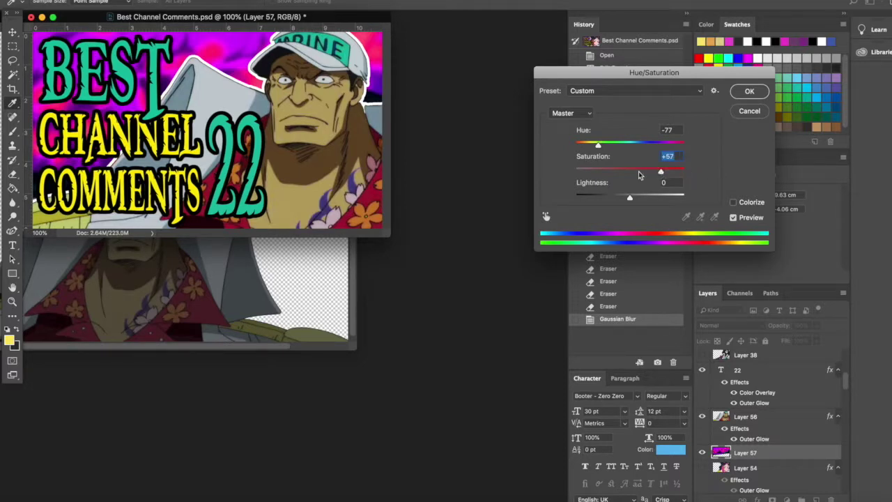
pyautogui.click(747, 96)
pyautogui.click(390, 236)
pyautogui.moveTo(630, 197)
pyautogui.mouseDown()
pyautogui.moveTo(664, 199)
pyautogui.moveTo(609, 201)
pyautogui.moveTo(629, 200)
pyautogui.mouseUp()
pyautogui.click(746, 95)
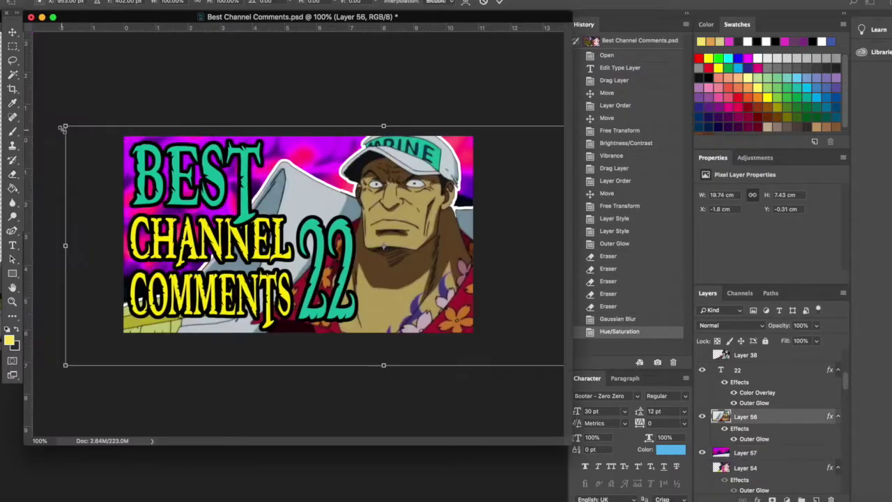
# - Scale the character layer, Layer 56, up to about 105.5% and shift it so the face stays in the frame
pyautogui.moveTo(61, 129); pyautogui.dragTo(38, 90)
pyautogui.moveTo(393, 180)
pyautogui.mouseDown()
pyautogui.moveTo(415, 199)
pyautogui.moveTo(403, 183)
pyautogui.moveTo(391, 185)
pyautogui.mouseUp()
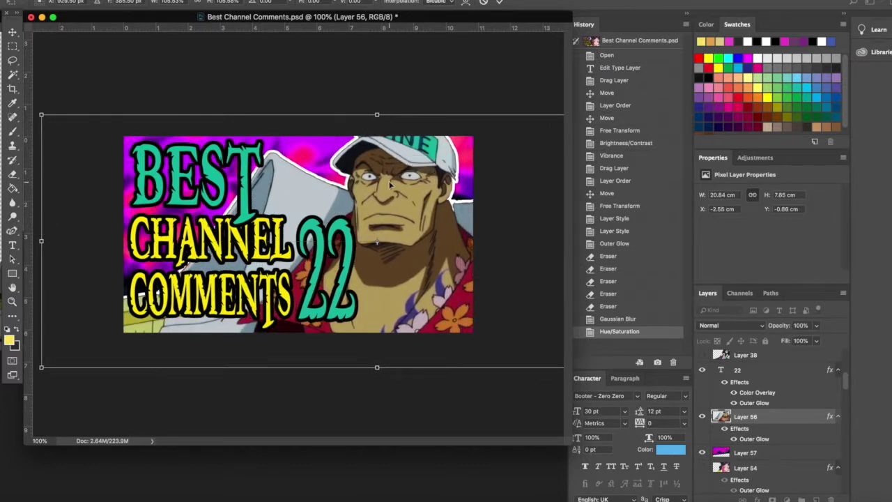
pyautogui.press('Down')
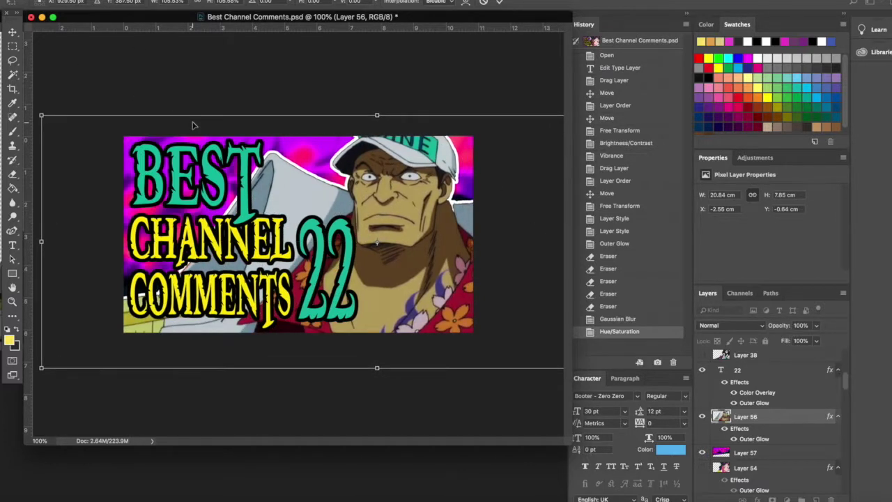
pyautogui.press('Down')
pyautogui.press('Down')
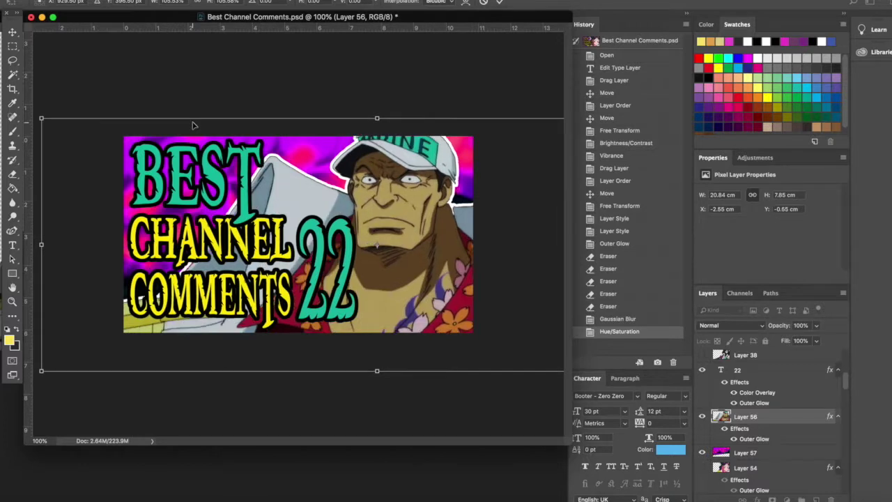
pyautogui.press('Return')
# - Nudge the character layer vertically to a Y position of about -0.34 cm so more of the cap fits
pyautogui.press('super+minus')
pyautogui.press('Down')
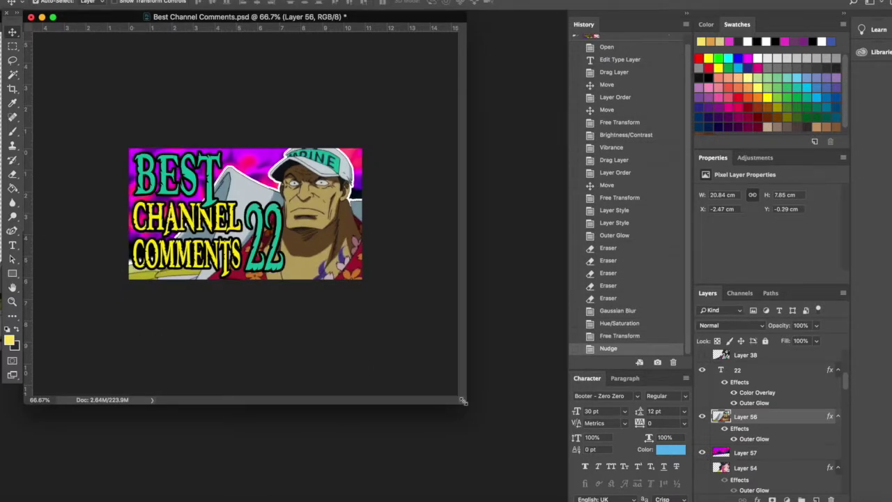
pyautogui.press('Up')
pyautogui.press('Up')
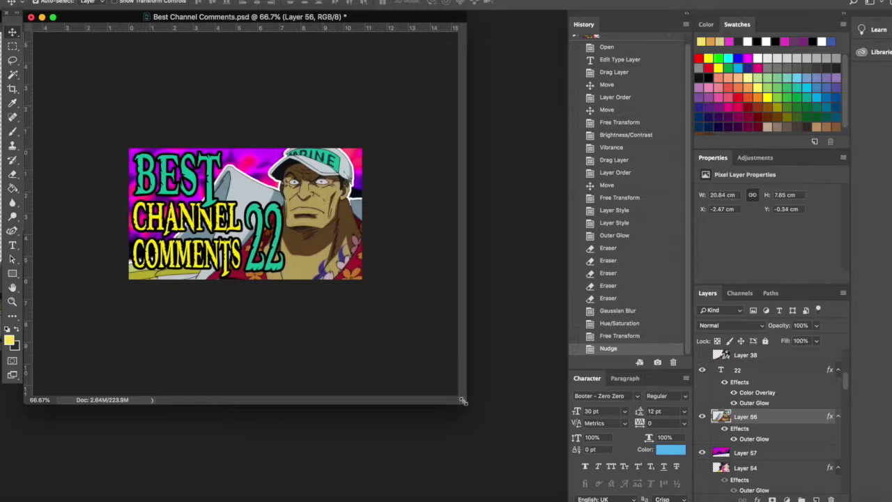
# - Apply a Hue/Saturation adjustment to the character layer, Layer 56, with saturation raised to about +14
pyautogui.click(164, 0)
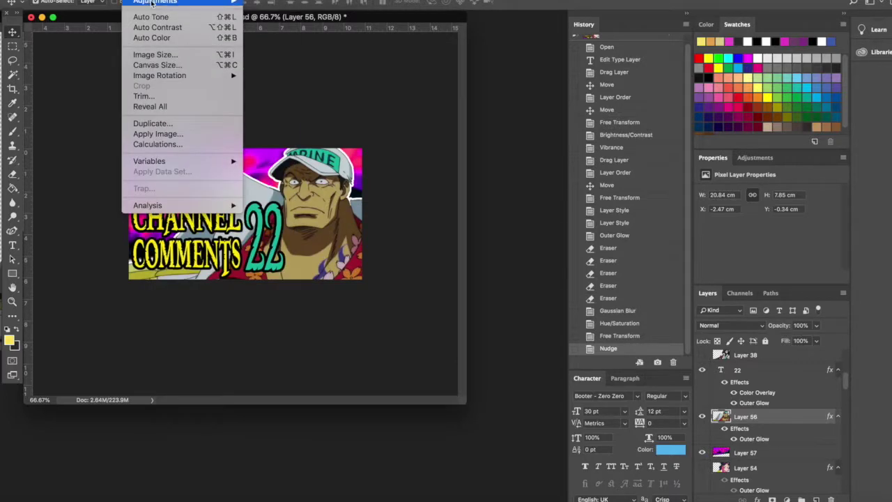
pyautogui.moveTo(167, 1)
pyautogui.click(314, 59)
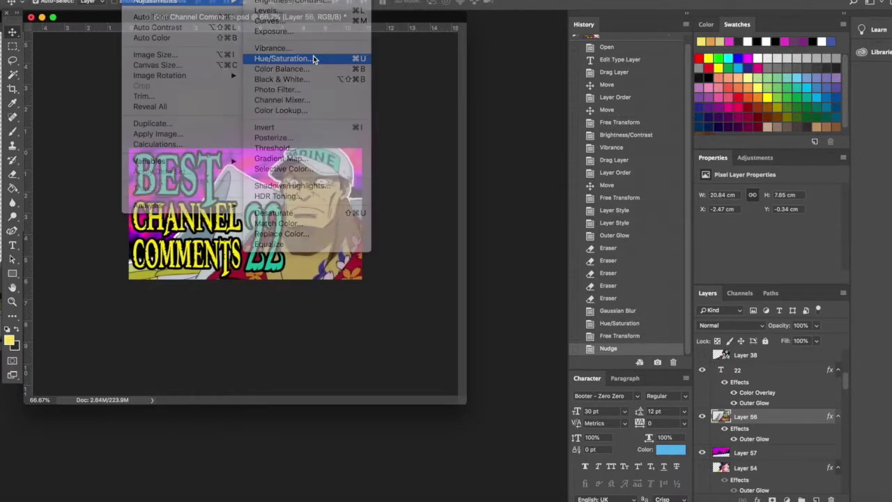
pyautogui.moveTo(621, 170); pyautogui.dragTo(639, 173)
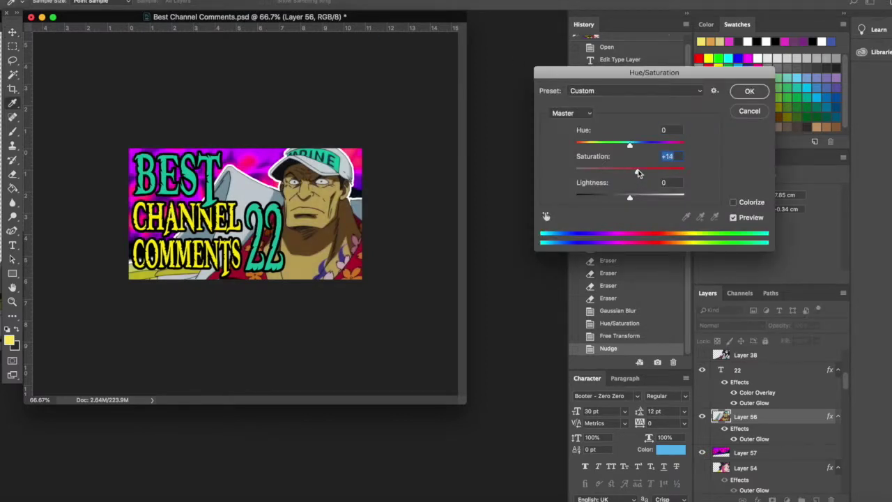
pyautogui.click(749, 92)
# - Compare the character before and after the saturation change by switching between the last two history states
pyautogui.click(609, 339)
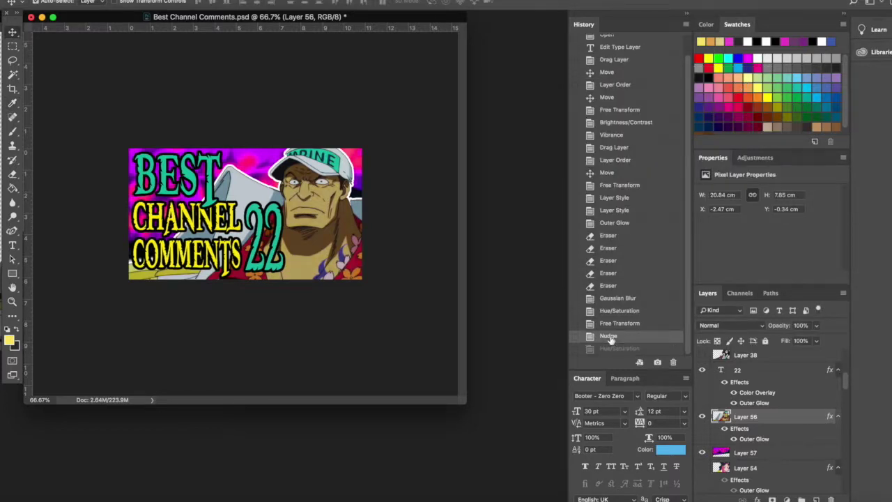
pyautogui.click(614, 350)
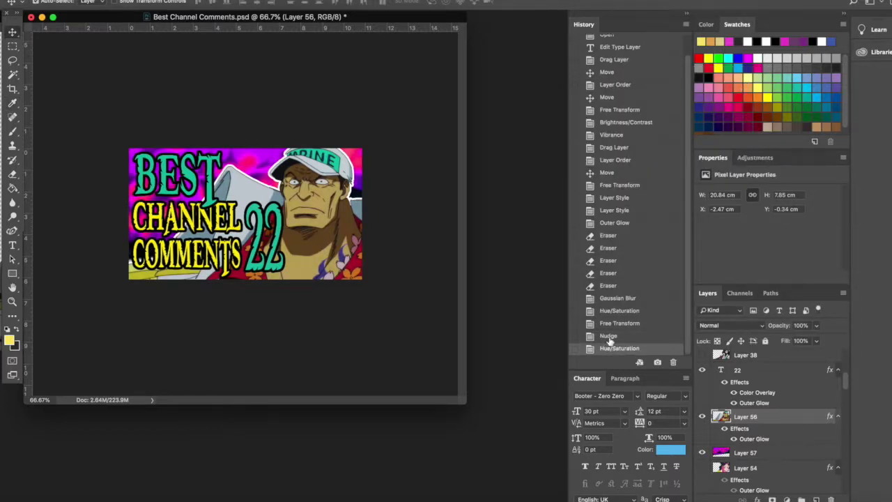
pyautogui.click(609, 338)
pyautogui.click(613, 349)
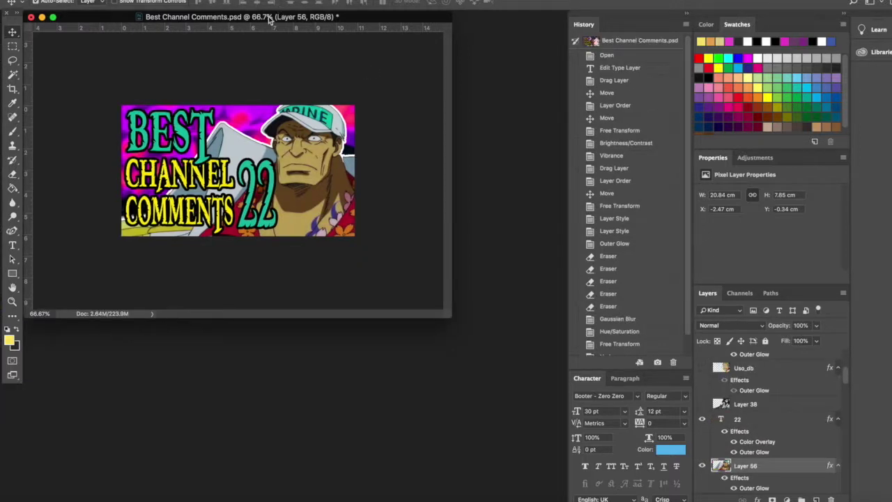
# - Save a JPEG copy of the thumbnail to the Desktop as BC22.jpg at maximum quality, 12
pyautogui.moveTo(272, 21); pyautogui.dragTo(309, 50)
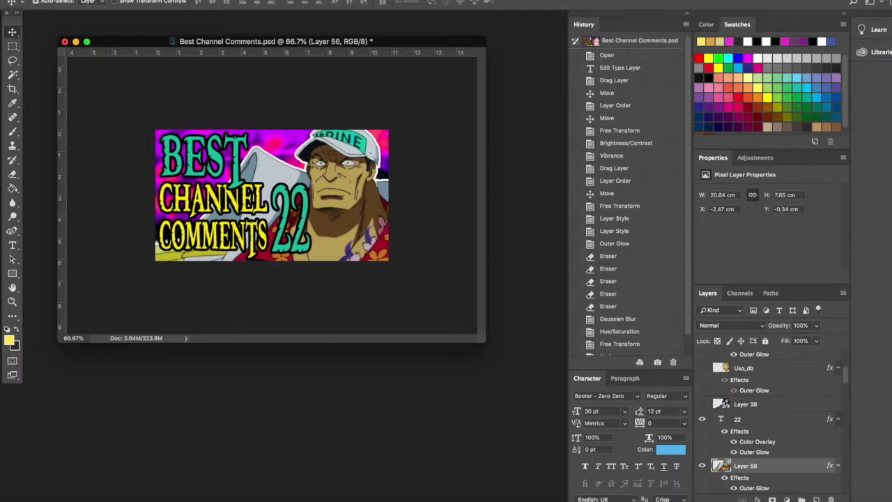
pyautogui.click(82, 1)
pyautogui.click(104, 82)
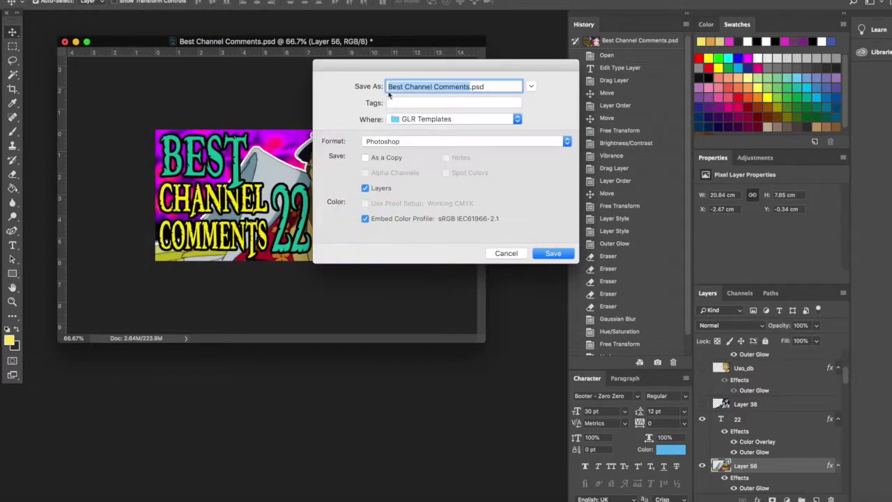
pyautogui.click(382, 143)
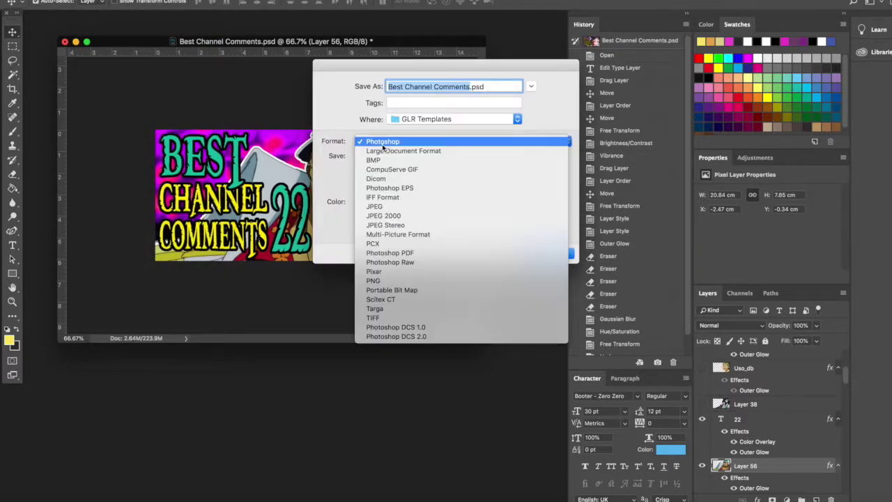
pyautogui.click(399, 209)
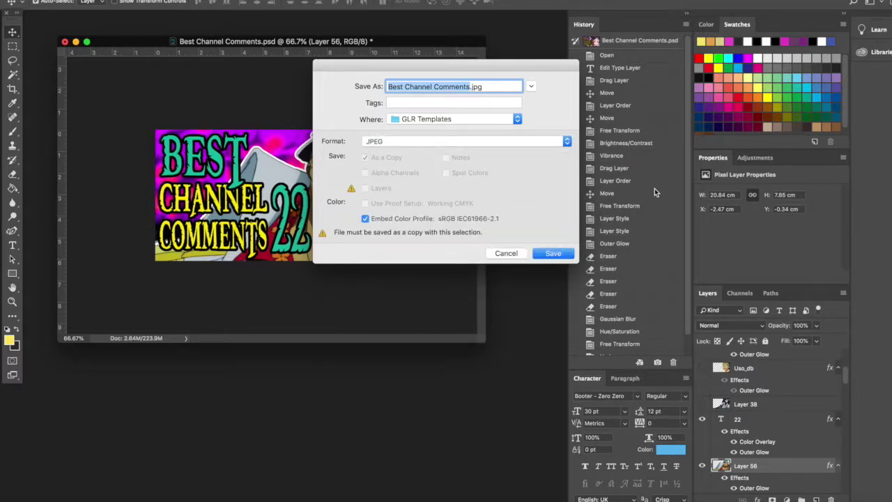
pyautogui.click(447, 120)
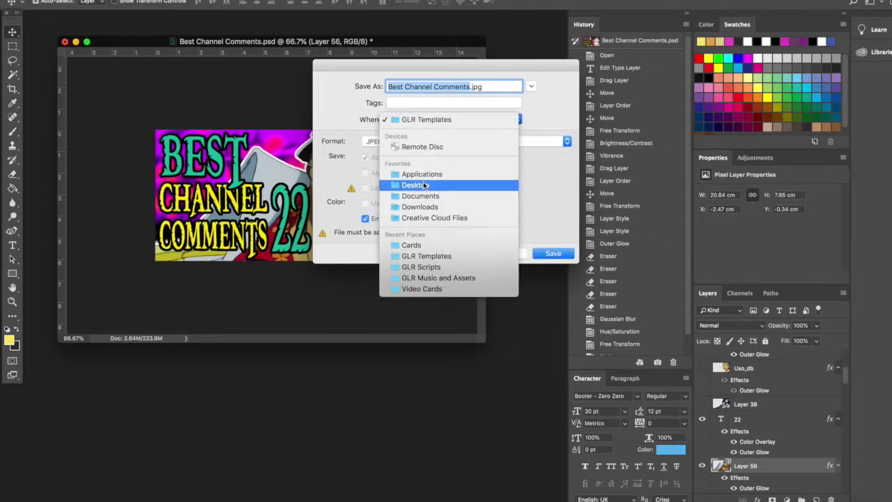
pyautogui.click(424, 185)
pyautogui.write('BC22')
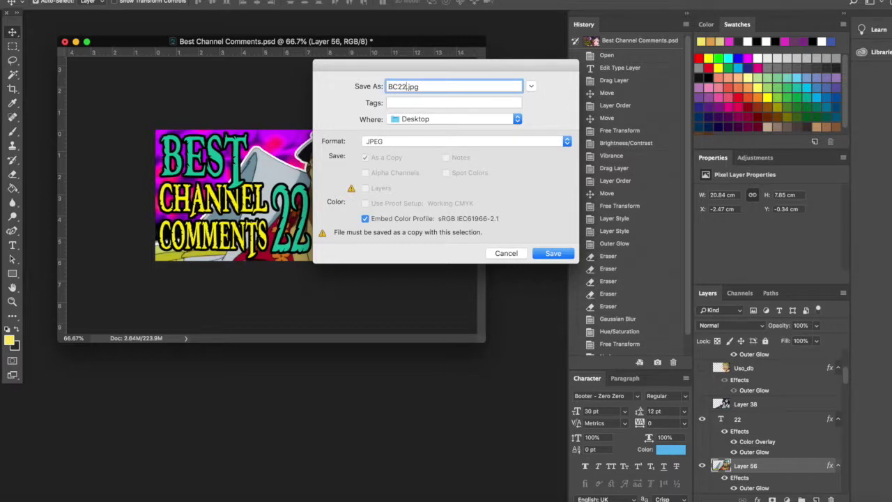
pyautogui.click(540, 255)
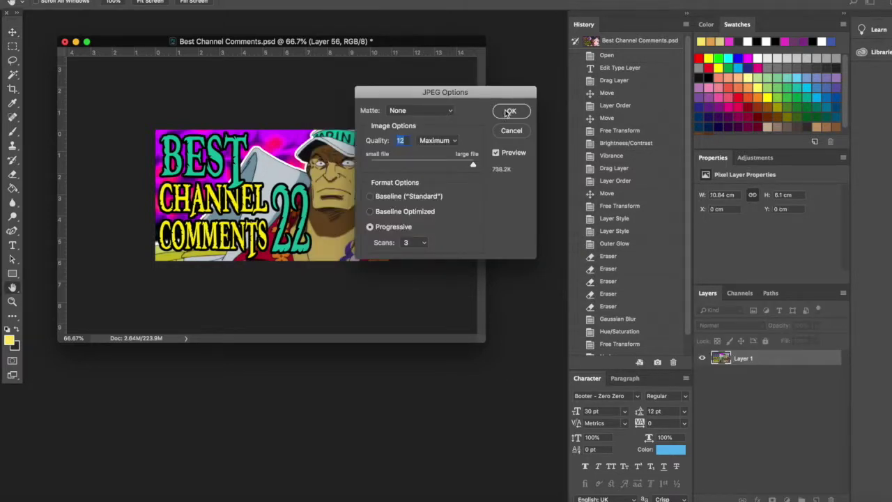
pyautogui.click(509, 112)
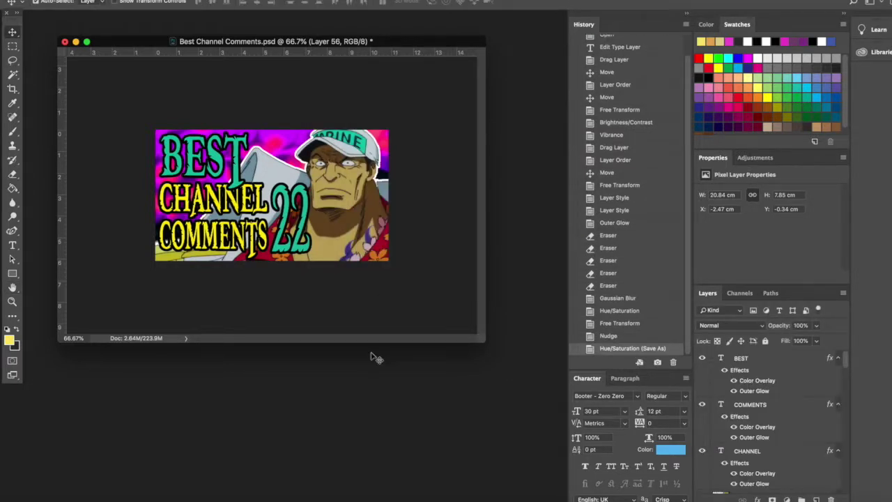